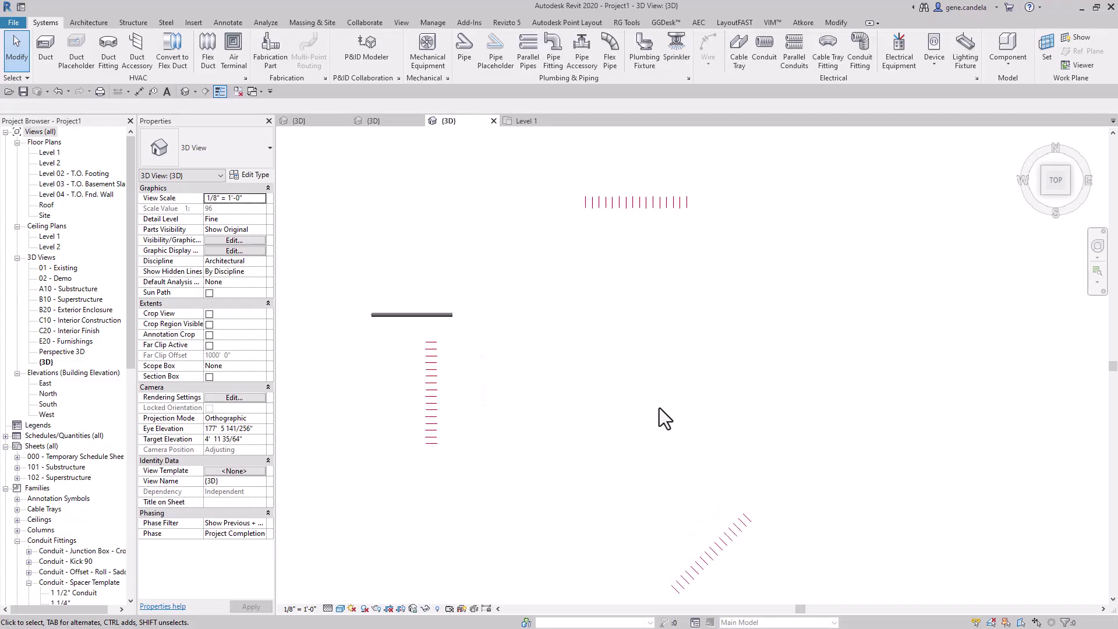
Step: Select the top spacer template guide and review its list of spacer fitting types
middle_drag(702, 419, 731, 401)
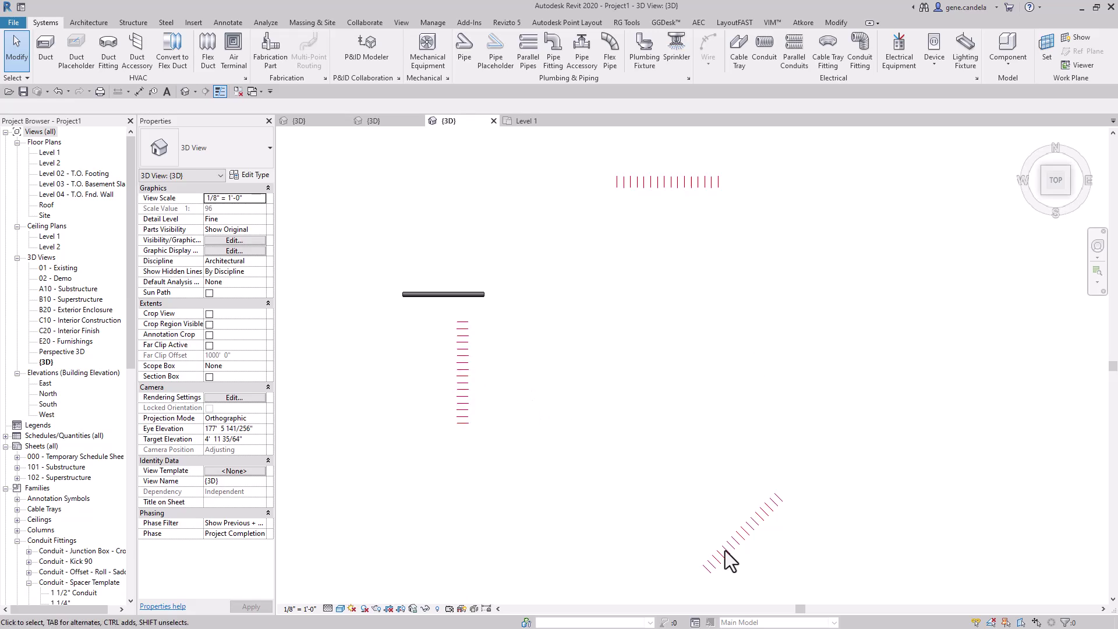
click(669, 190)
click(658, 279)
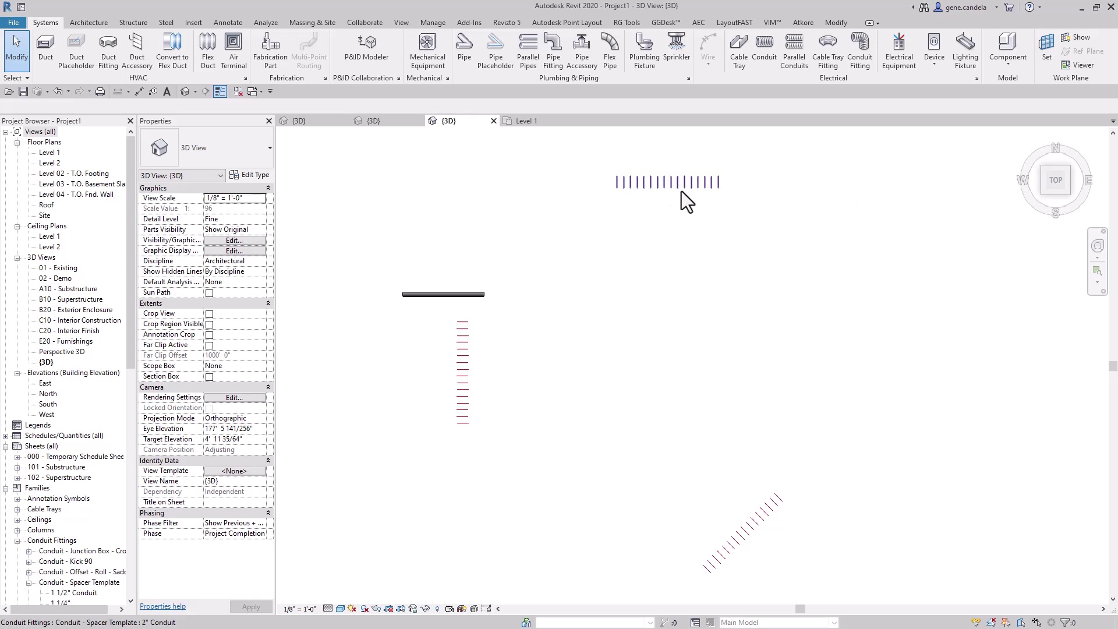
click(649, 182)
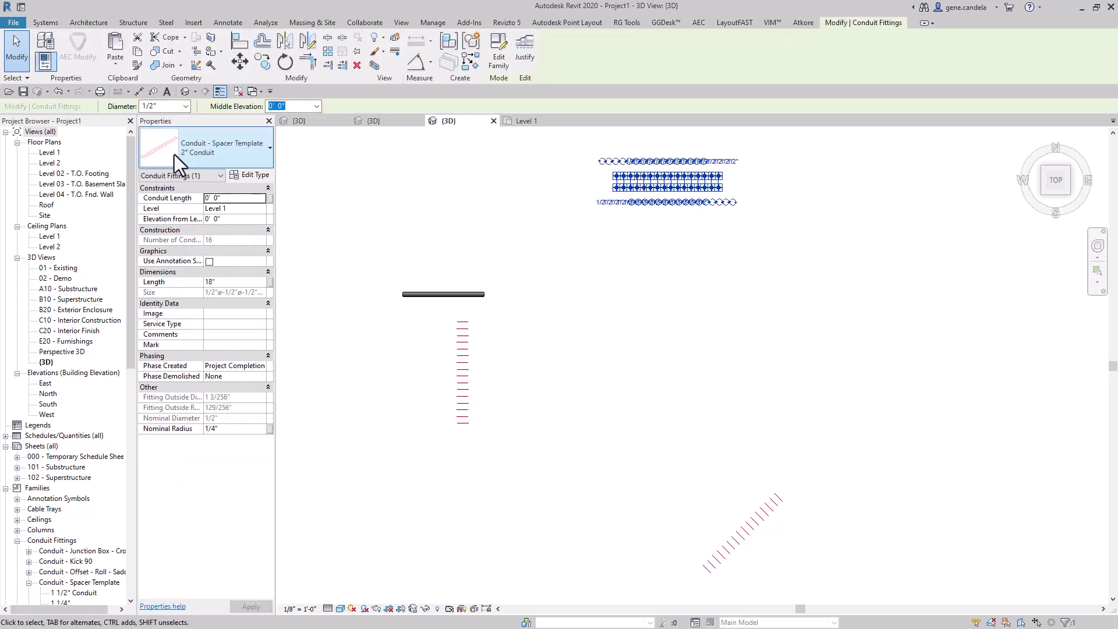
click(215, 151)
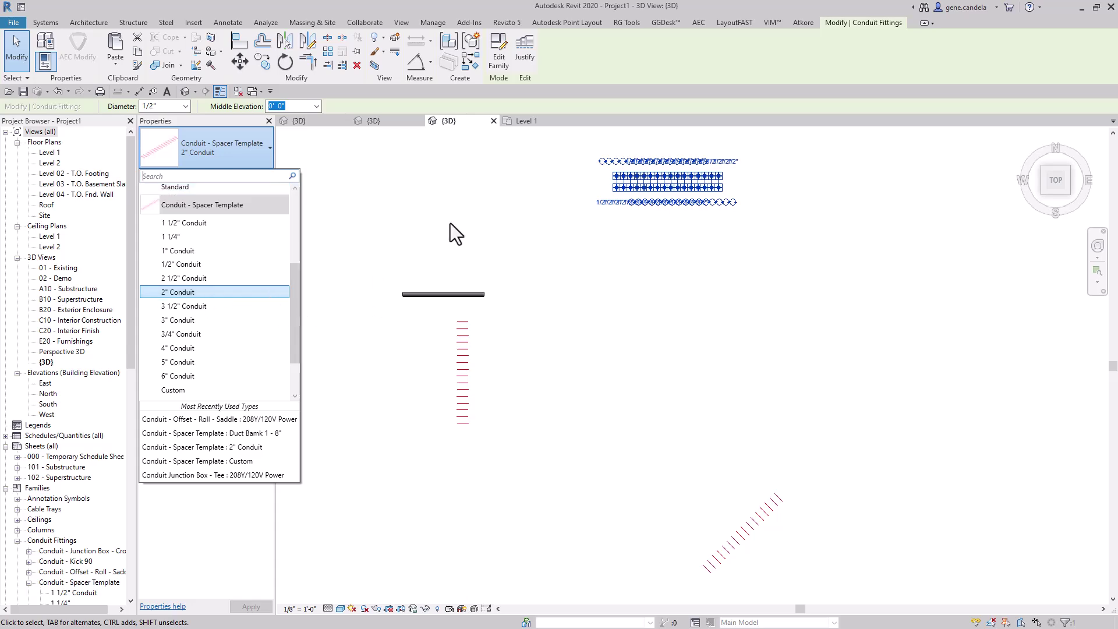
key(Delete)
Step: Start a Create Similar conduit from the short existing 2" EMT conduit
click(426, 293)
right_click(427, 292)
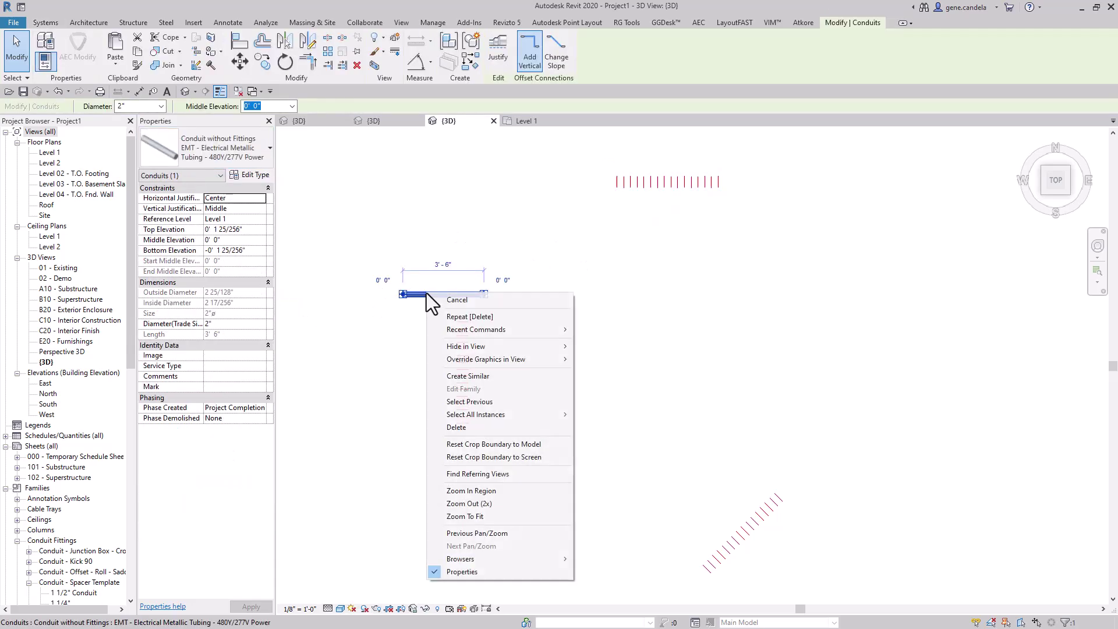
click(486, 375)
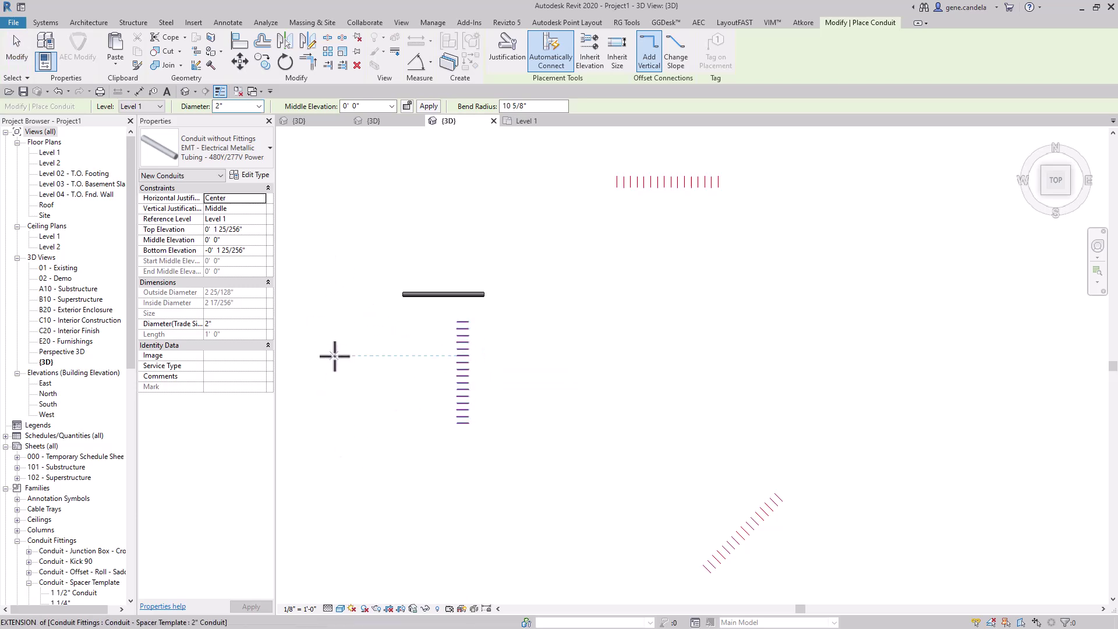
Step: Draw a 2" EMT conduit from the left spacer extension to the guide intersection, then 45° down to the lower-right spacer
click(385, 343)
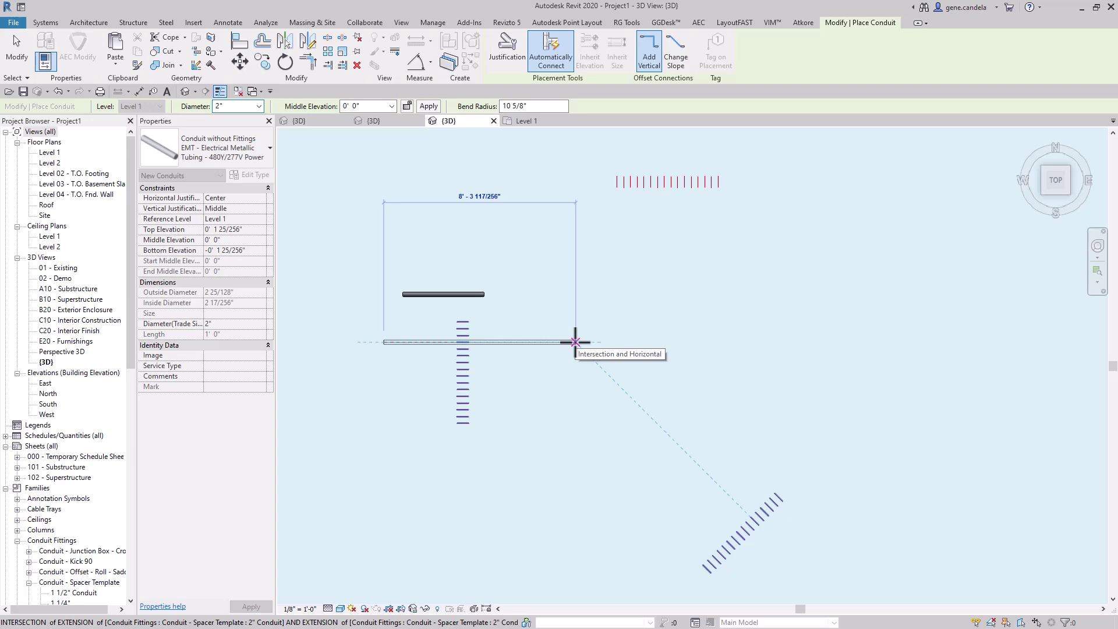
click(576, 342)
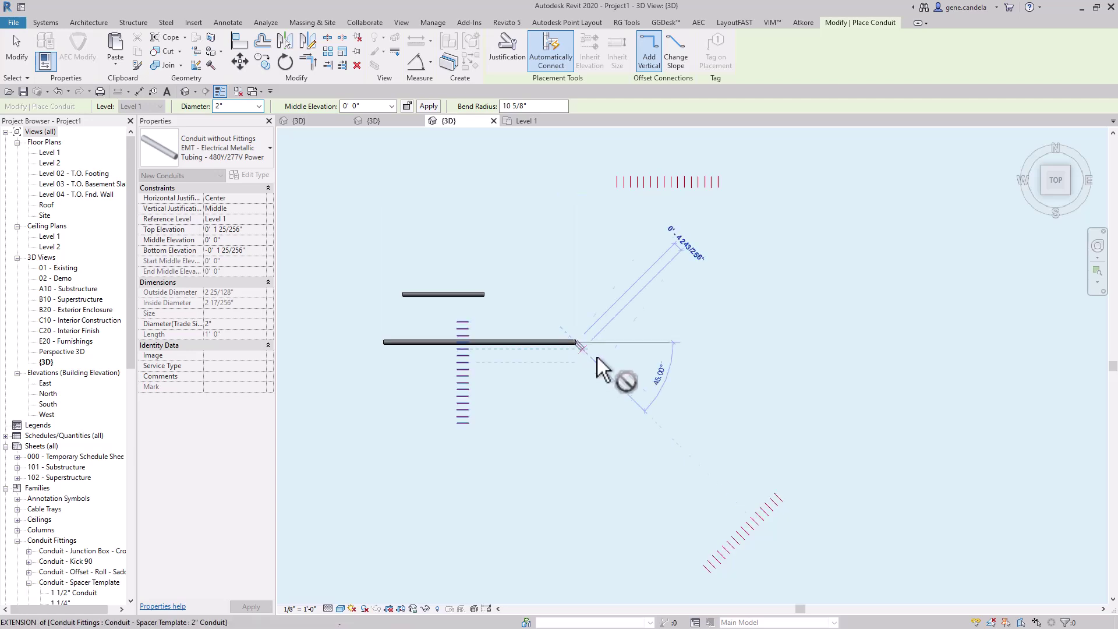
click(791, 556)
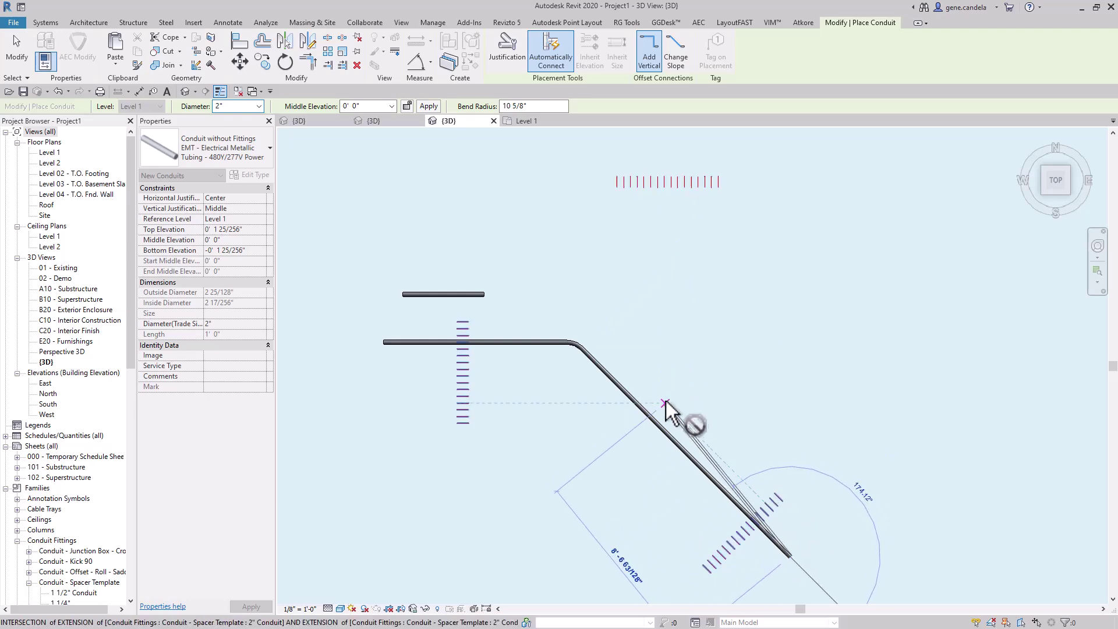
key(Escape)
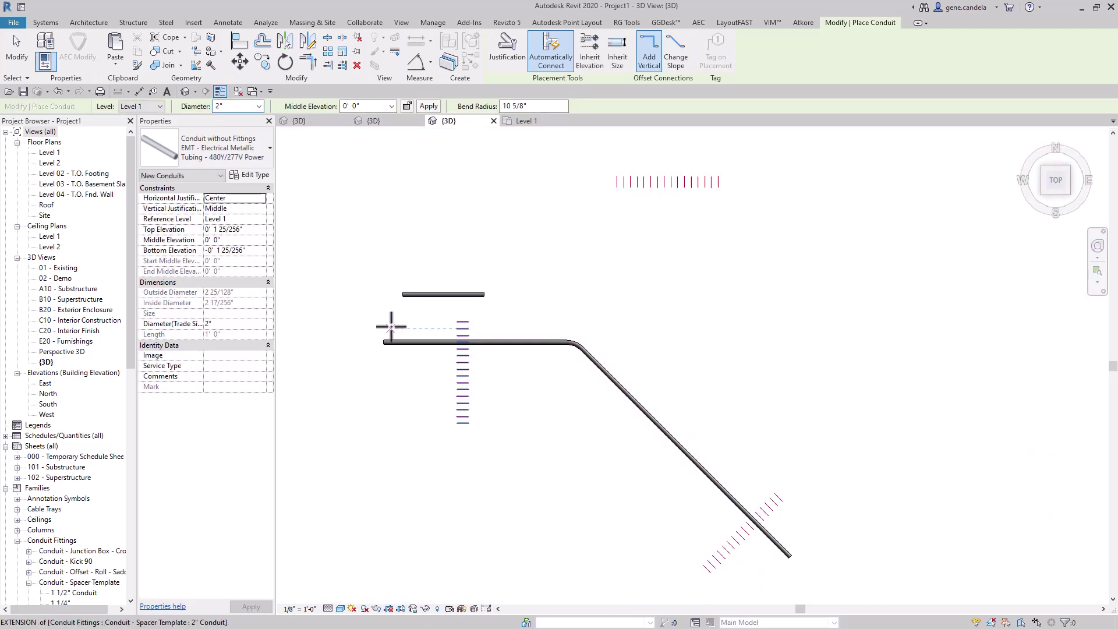
click(391, 329)
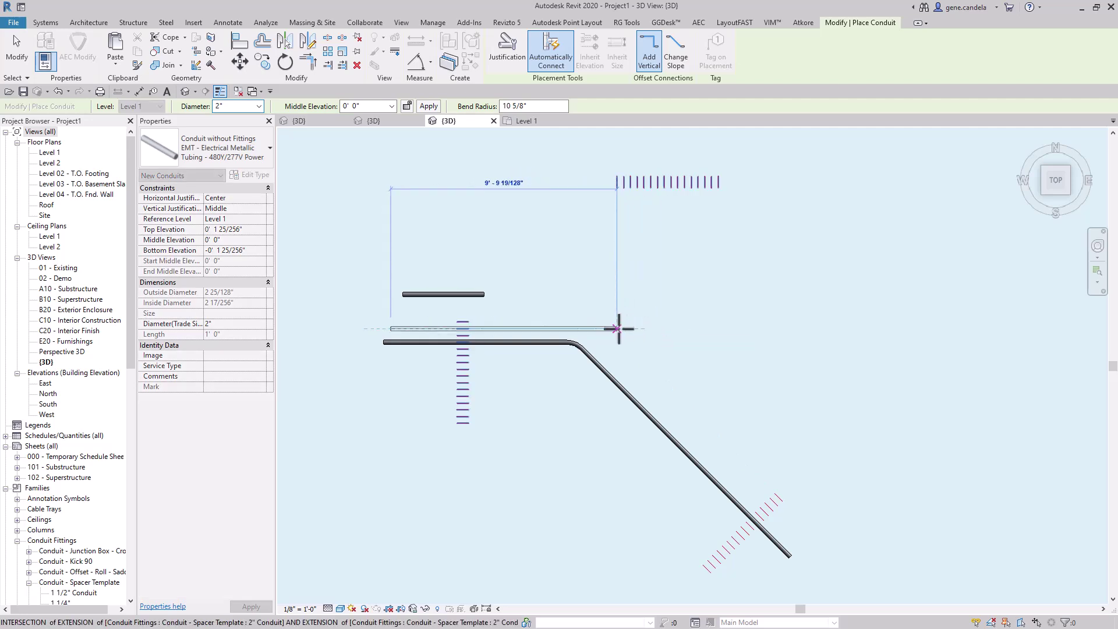
key(Escape)
key(Escape)
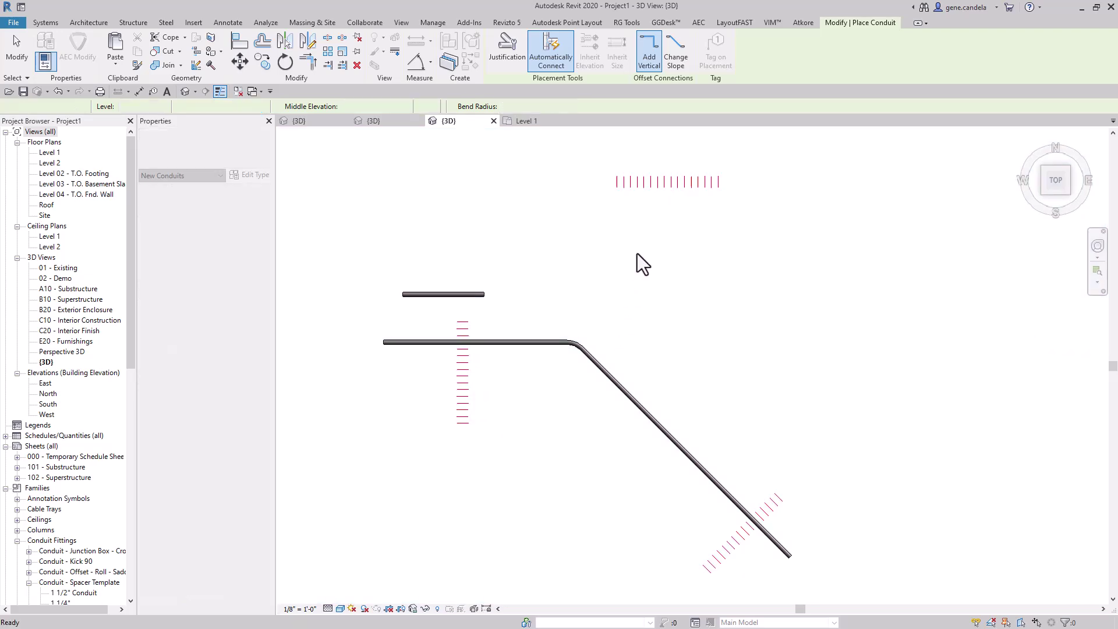
Step: Start a Create Similar conduit matching the first drawn conduit
click(653, 182)
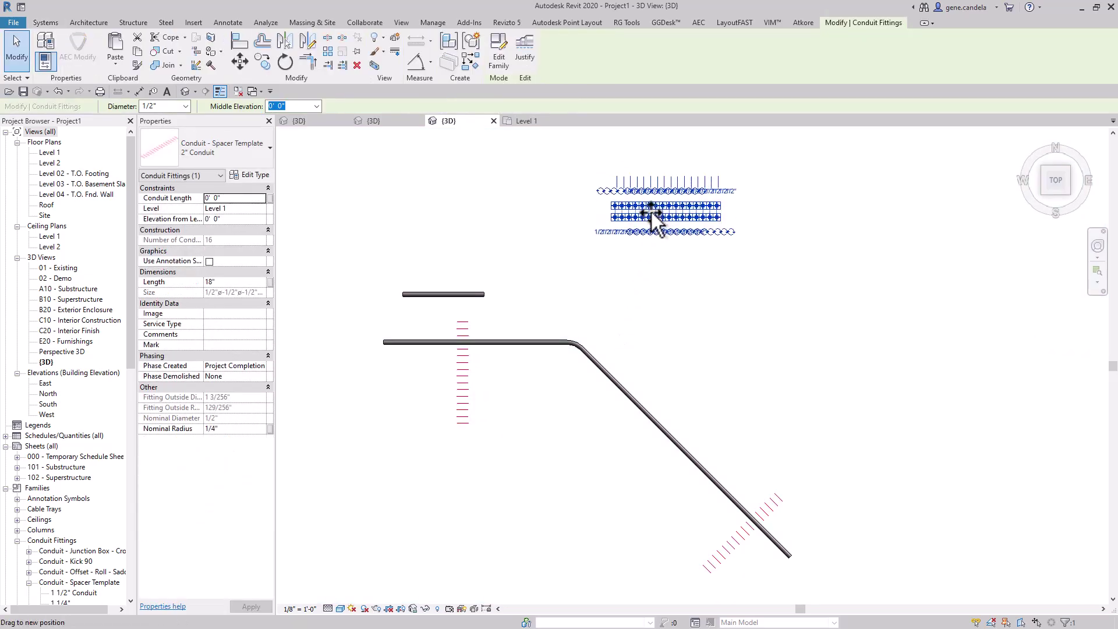
key(Delete)
click(505, 342)
right_click(504, 342)
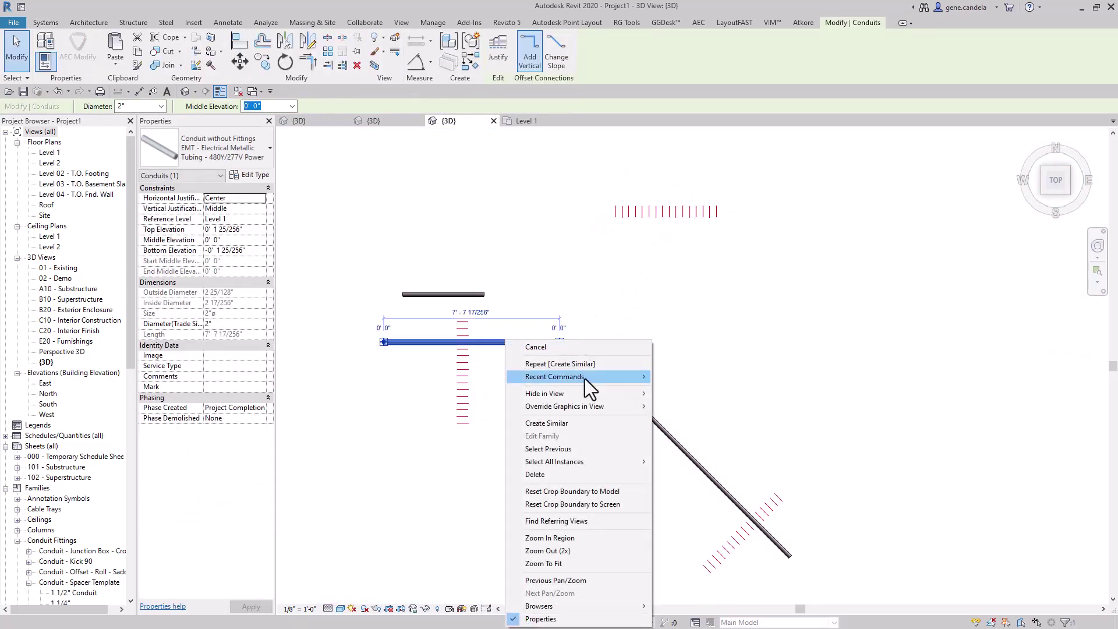
click(572, 428)
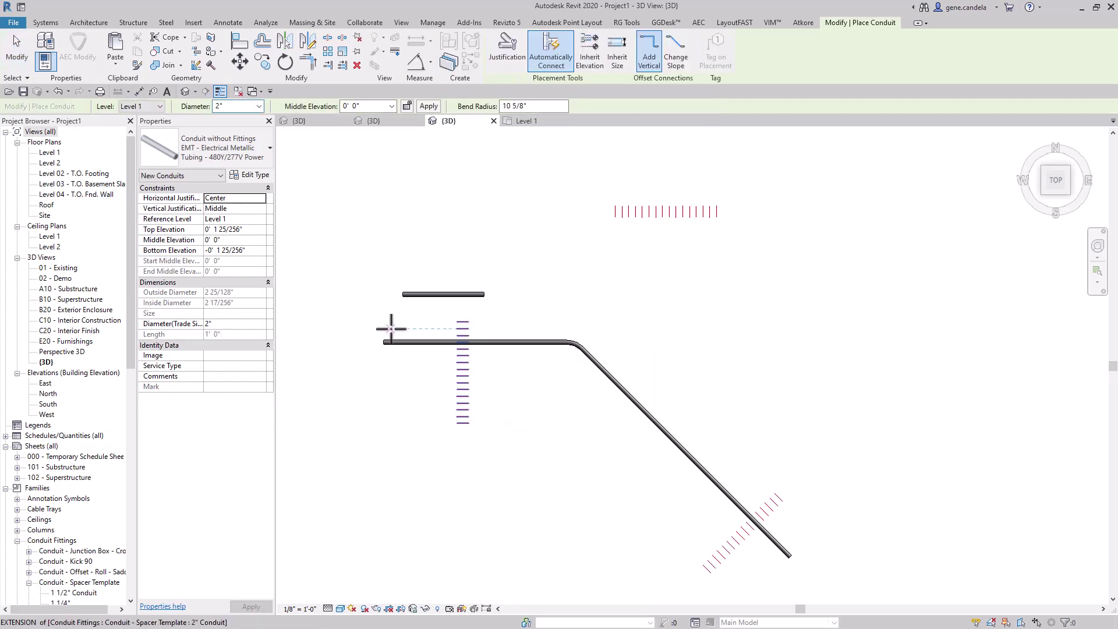
Step: Draw the second conduit horizontally to the top spacer guide, then 90° up through it
click(390, 329)
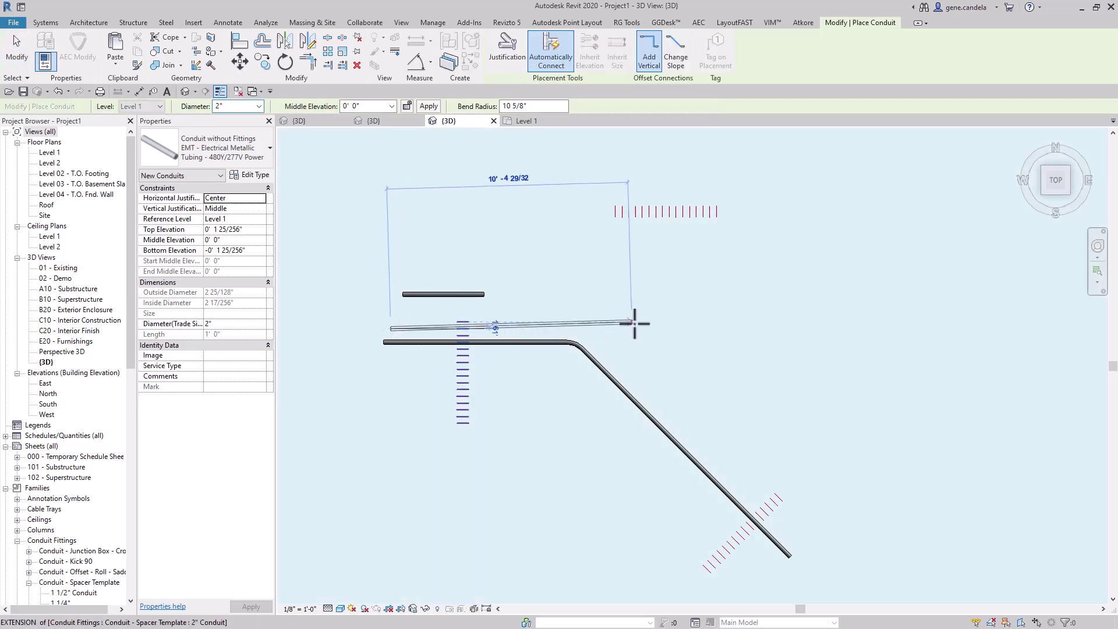
click(662, 329)
click(664, 170)
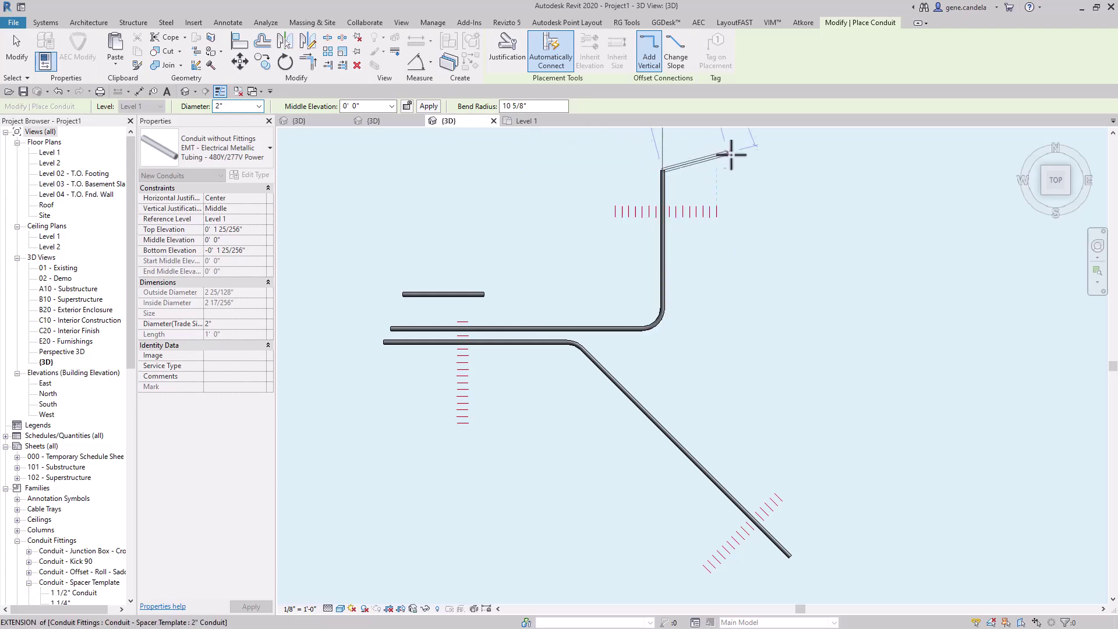
key(Escape)
key(Escape)
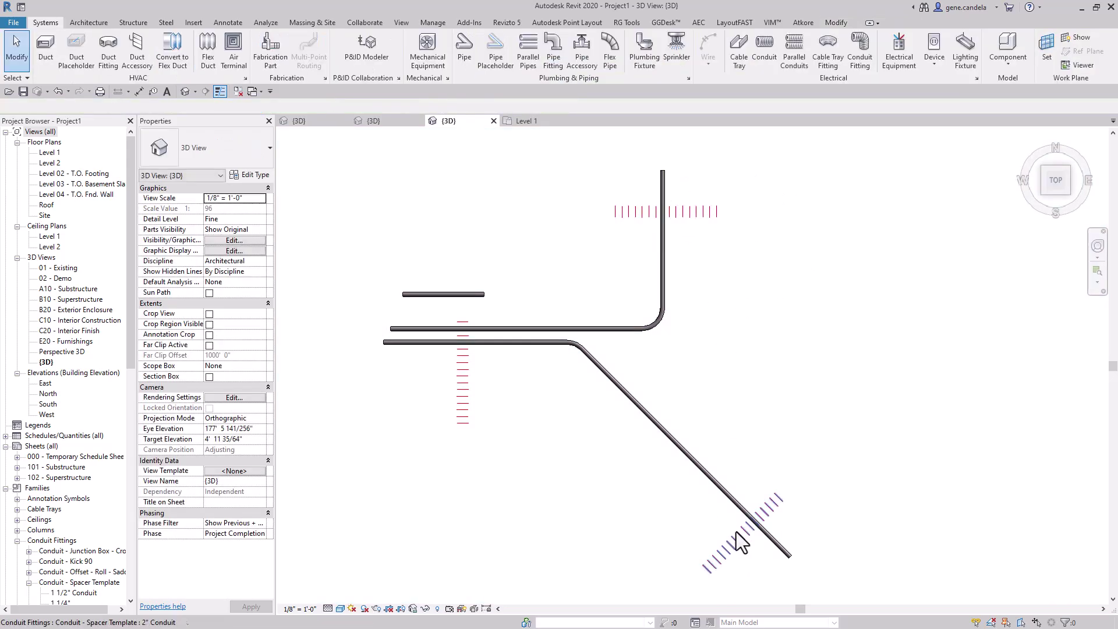
Step: Draw a third similar conduit straight to the guide intersection, bending 45° down to the lower-right spacer
right_click(514, 344)
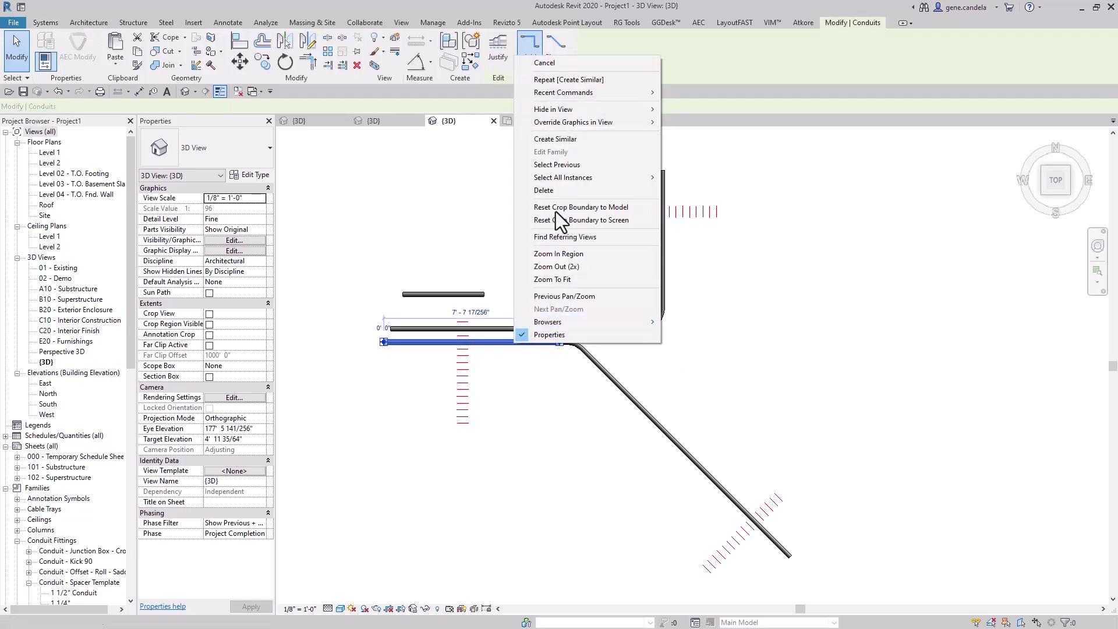
click(558, 138)
click(392, 336)
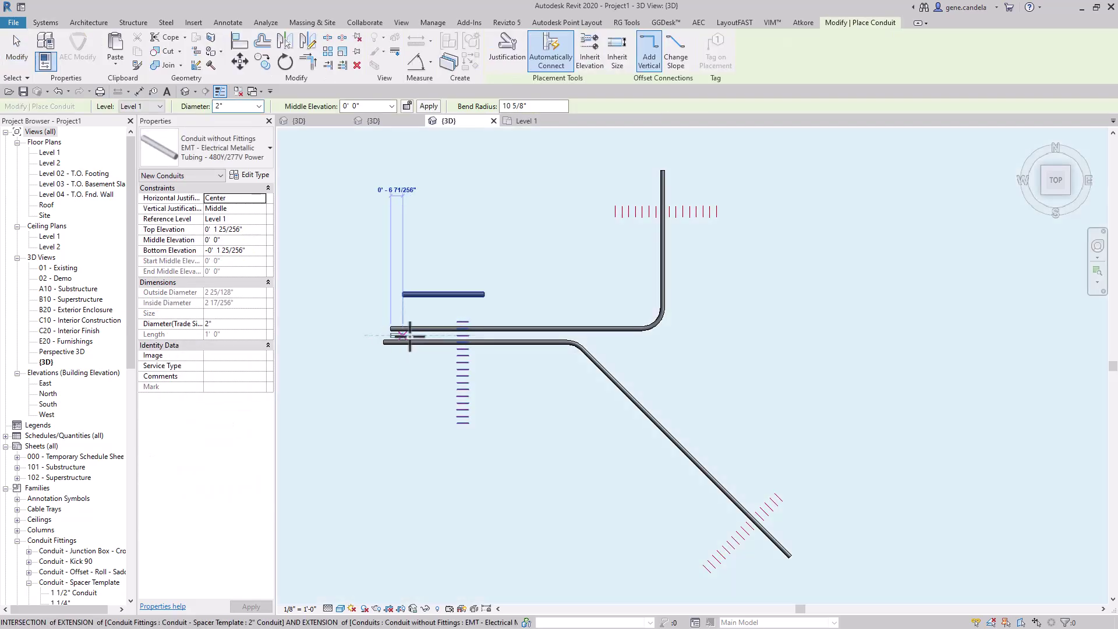
click(582, 336)
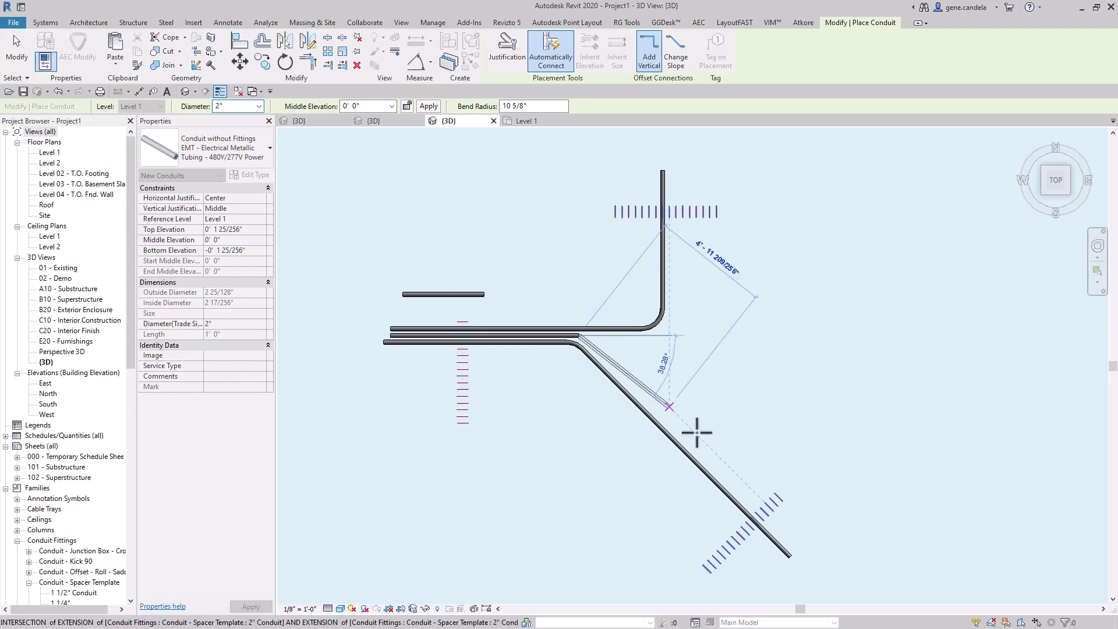
click(799, 556)
key(Escape)
key(Escape)
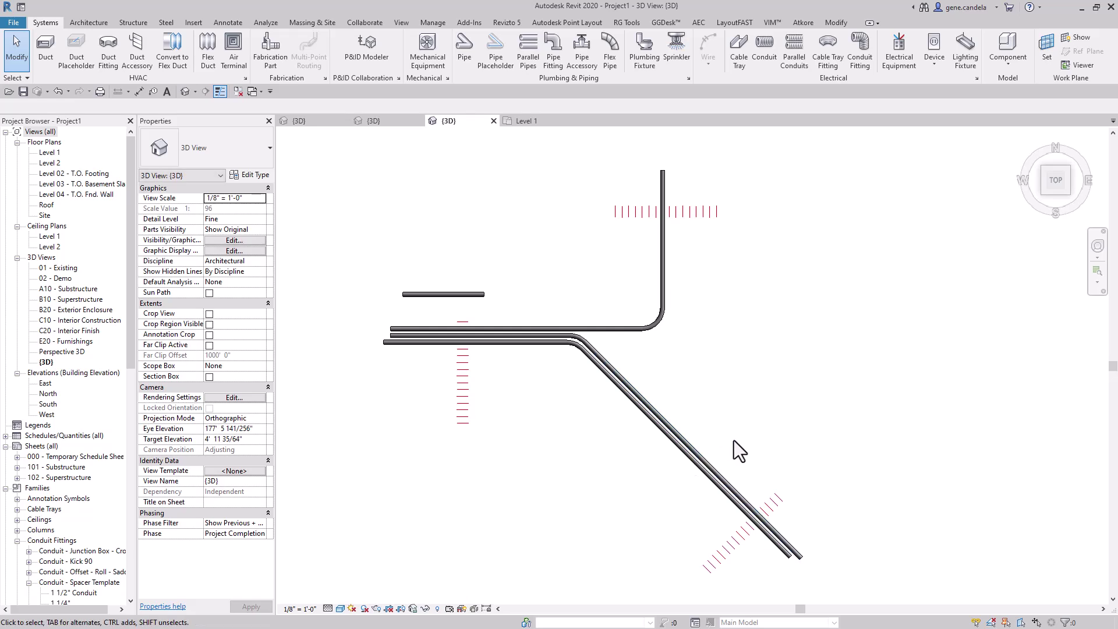
Step: Select the new diagonal conduit to check it, then zoom out
click(797, 553)
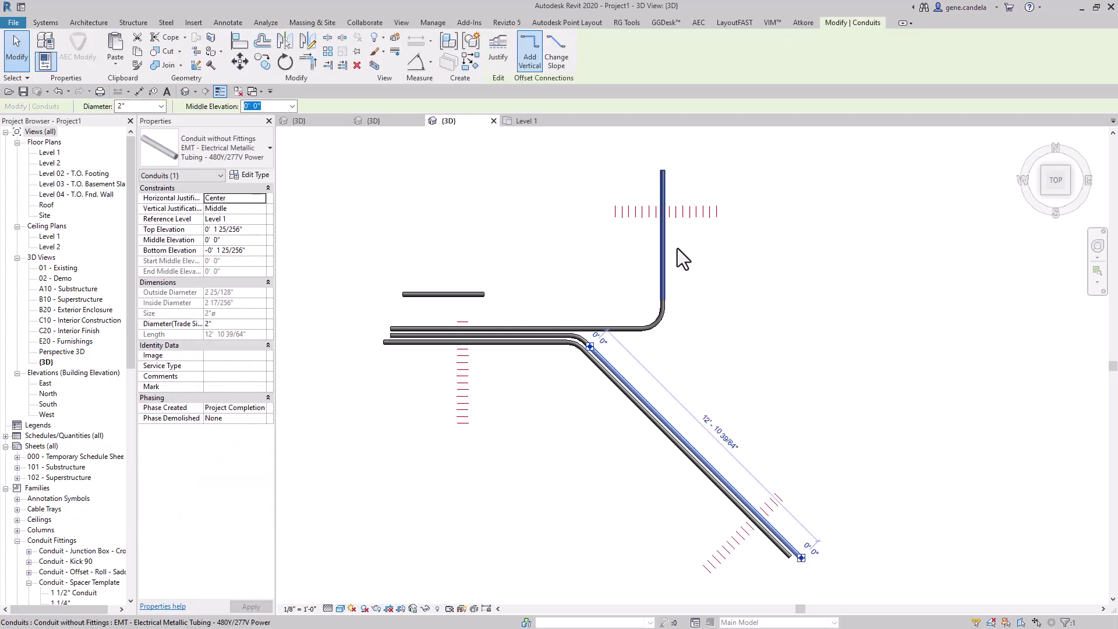
click(802, 397)
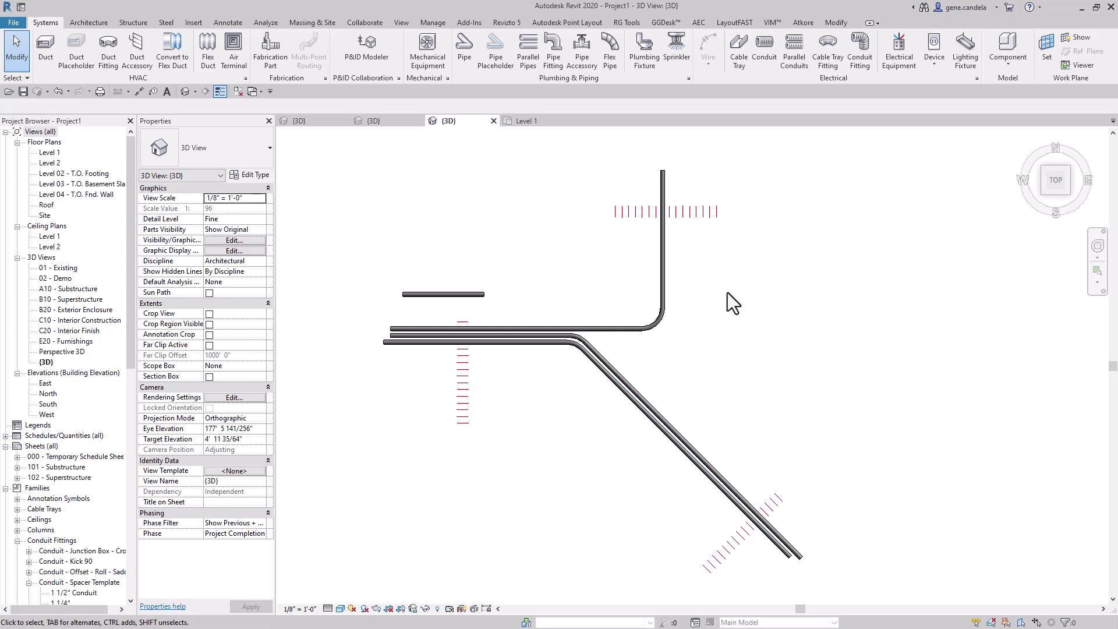
scroll(728, 293, down, 3)
middle_drag(804, 312, 566, 361)
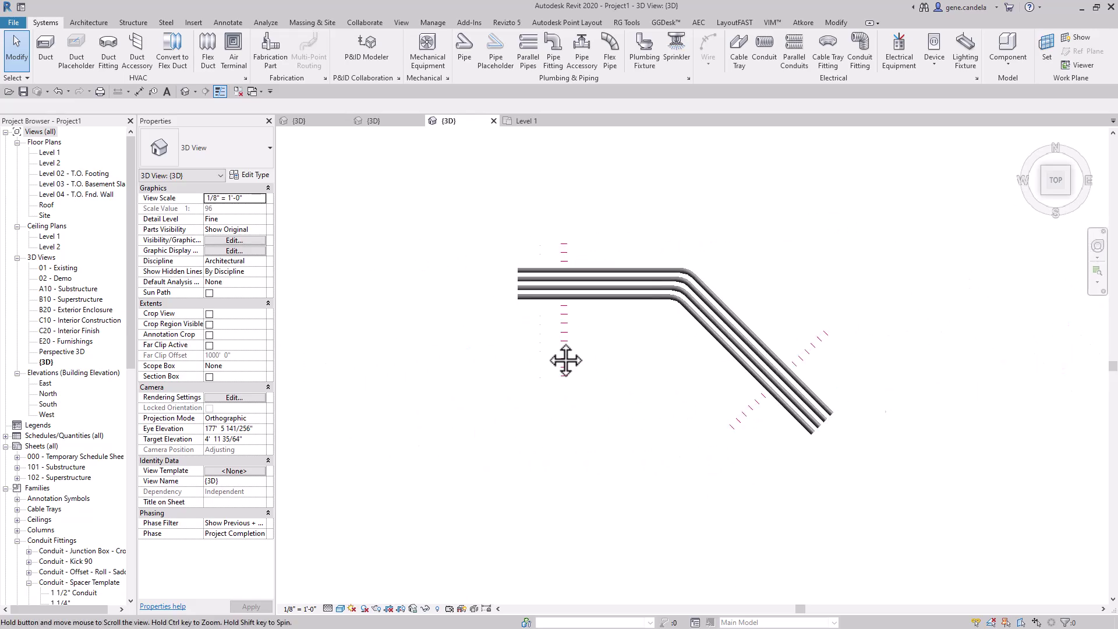
scroll(714, 324, up, 4)
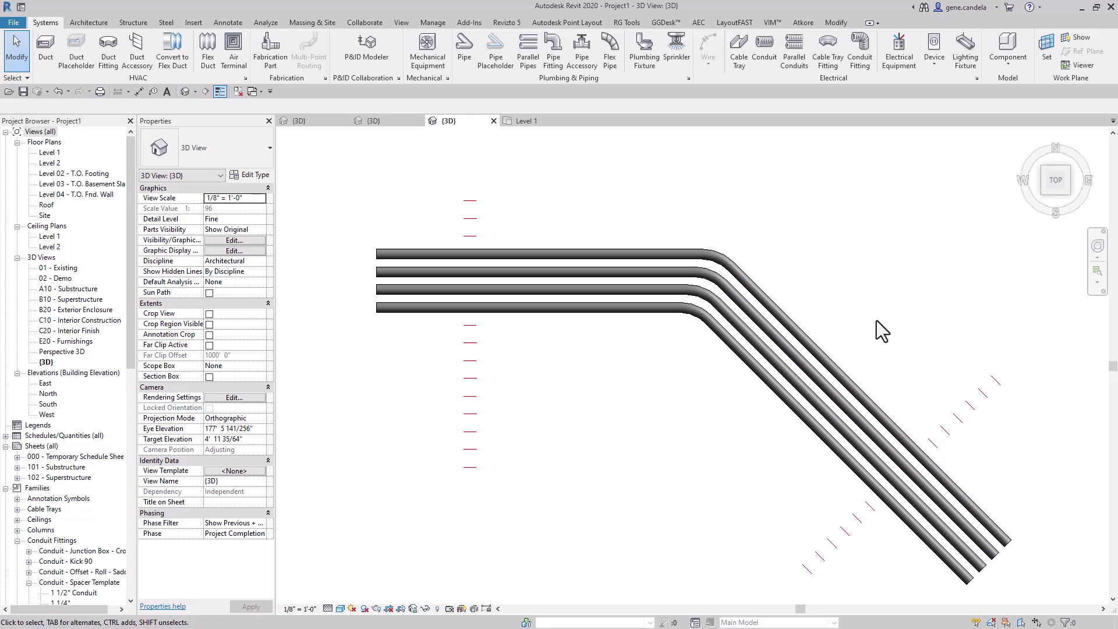
click(955, 421)
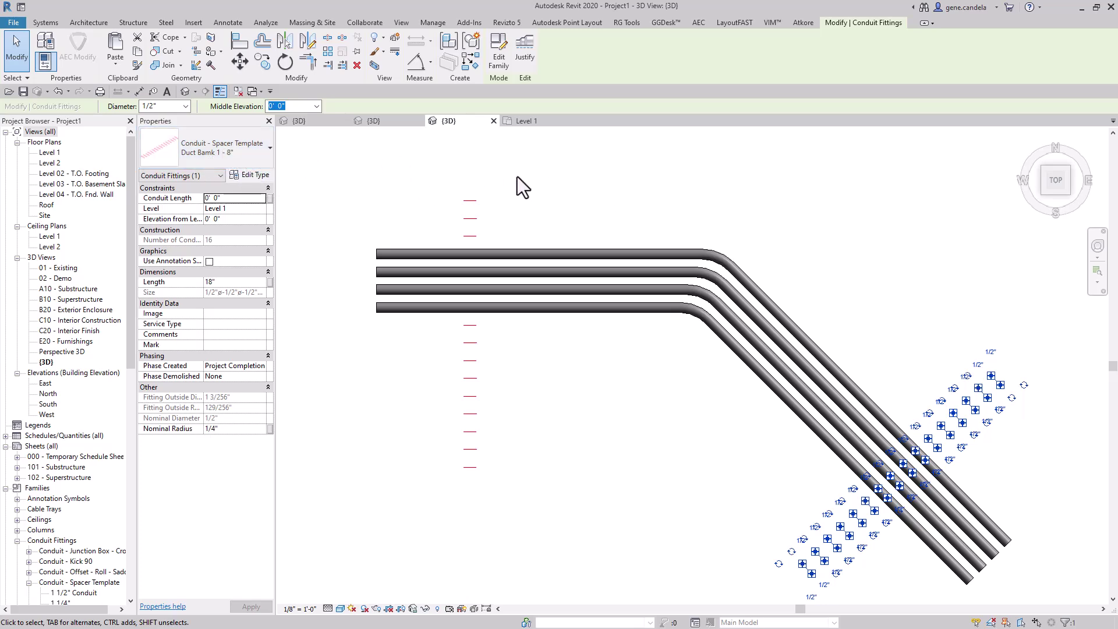
click(824, 228)
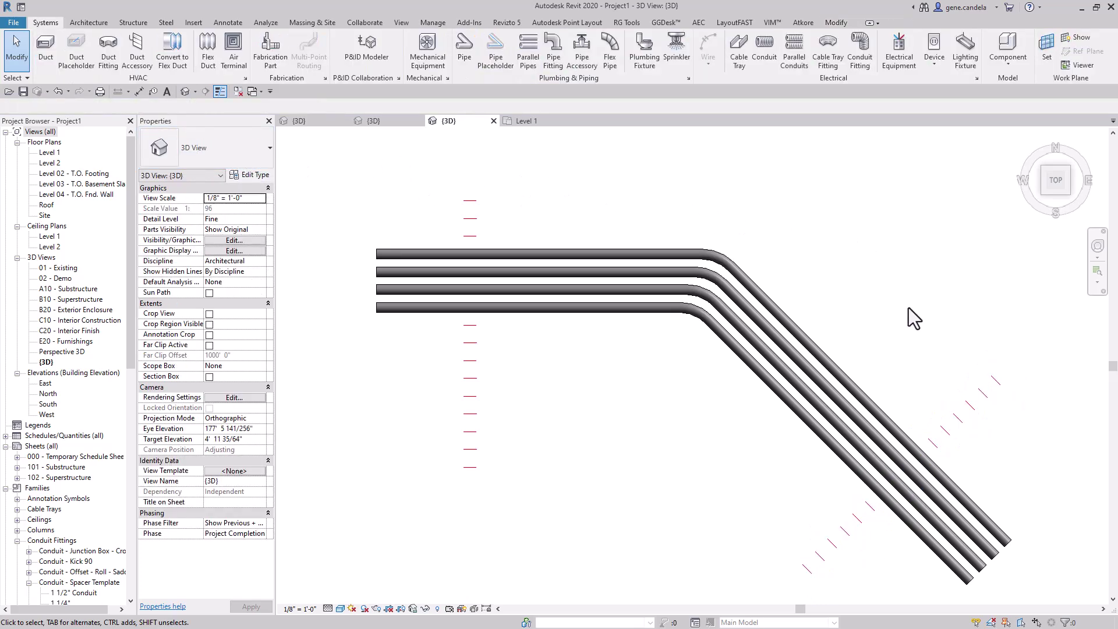
scroll(909, 307, down, 2)
scroll(851, 281, up, 2)
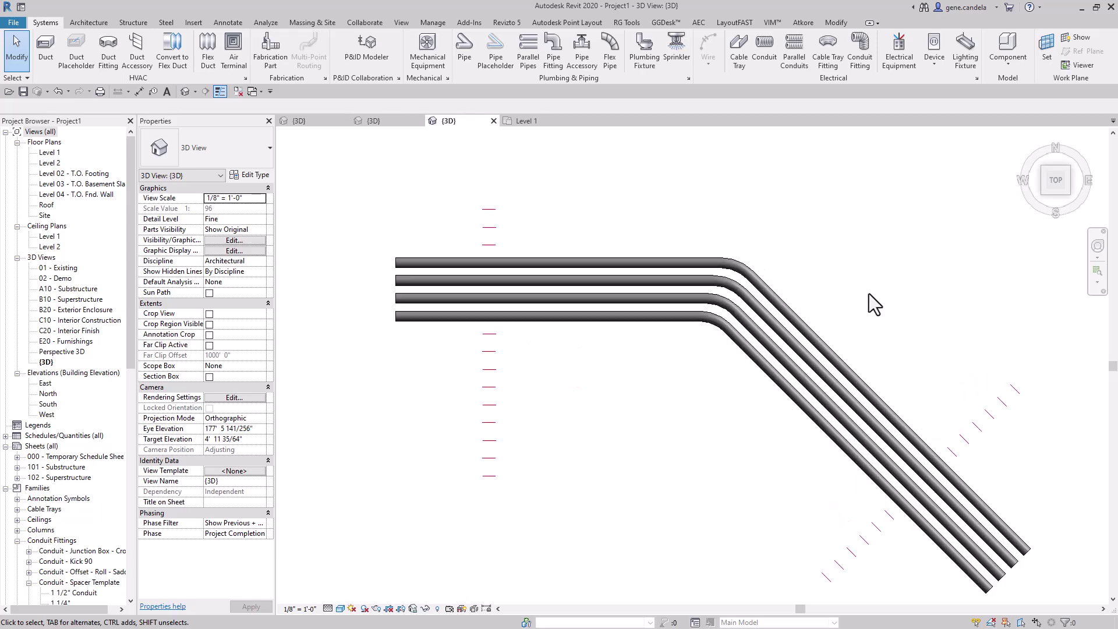
click(876, 527)
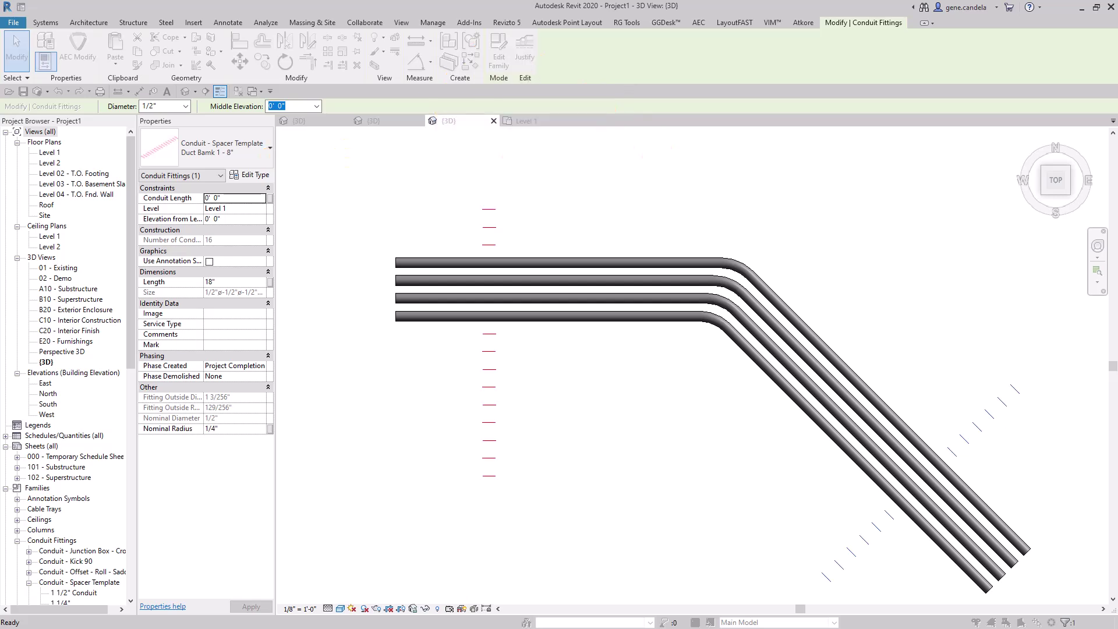
click(1013, 467)
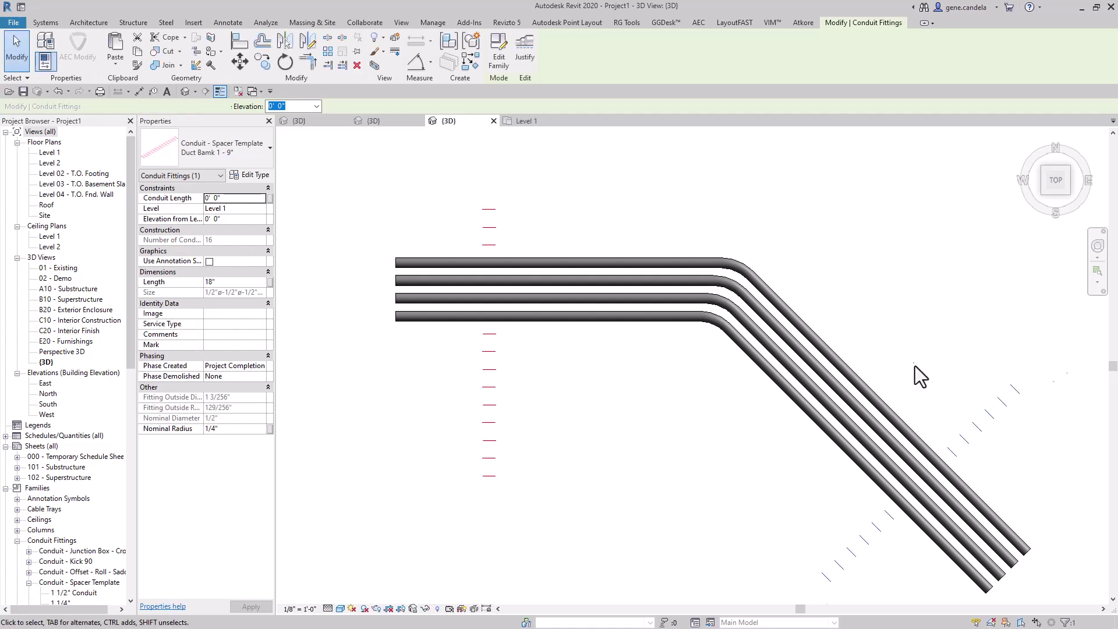
Step: Switch to Coarse detail and align the third, top and bottom diagonal conduits onto their guide ticks
click(328, 608)
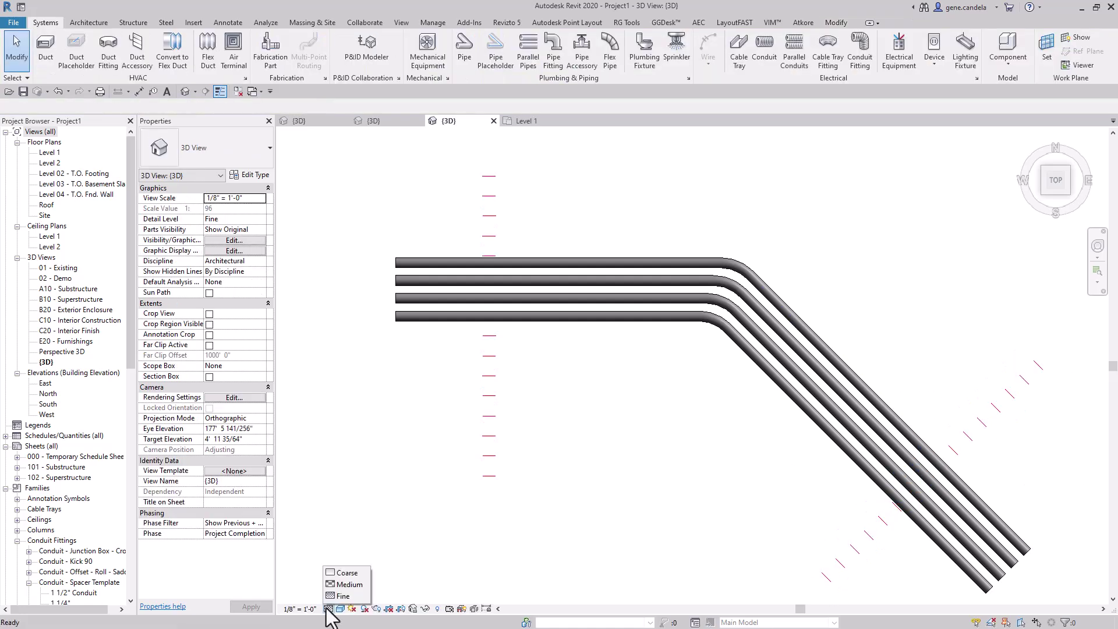
click(346, 573)
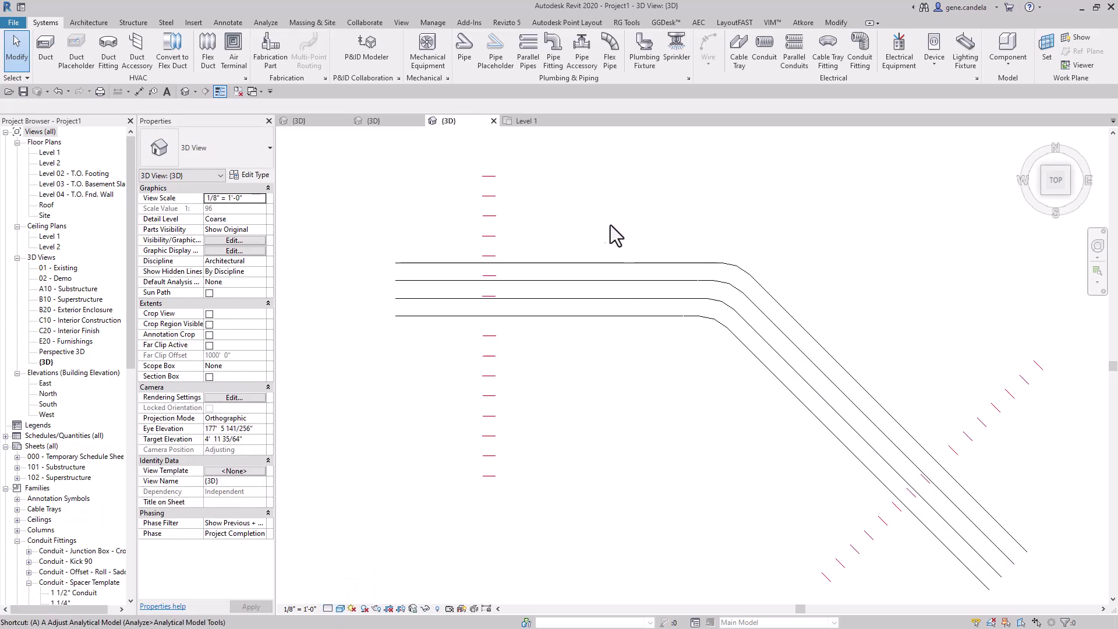
key(a)
key(l)
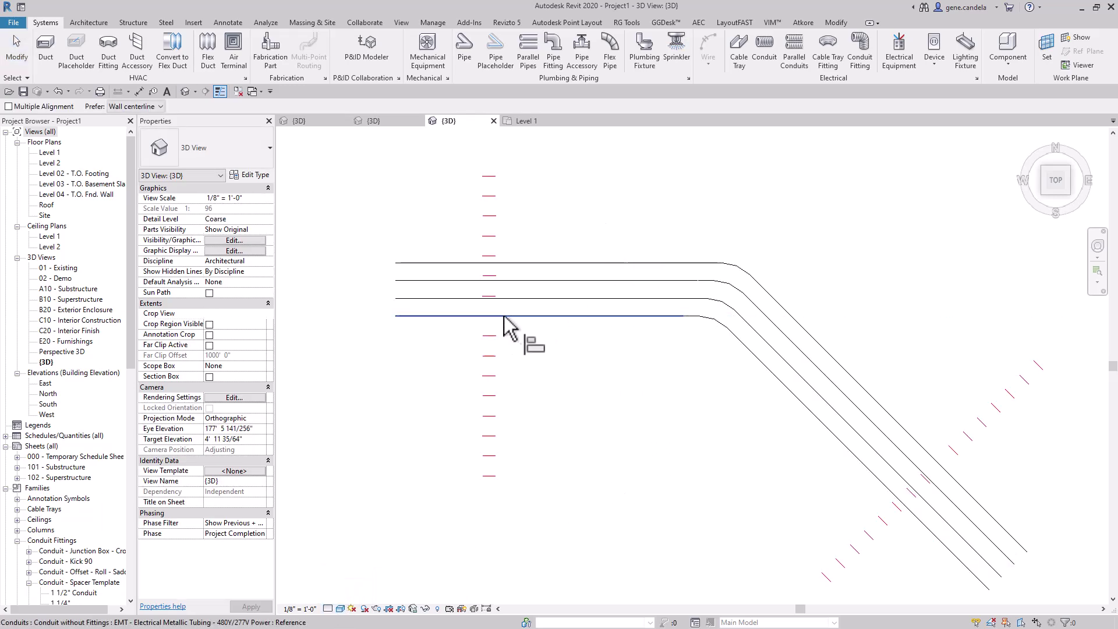
click(495, 297)
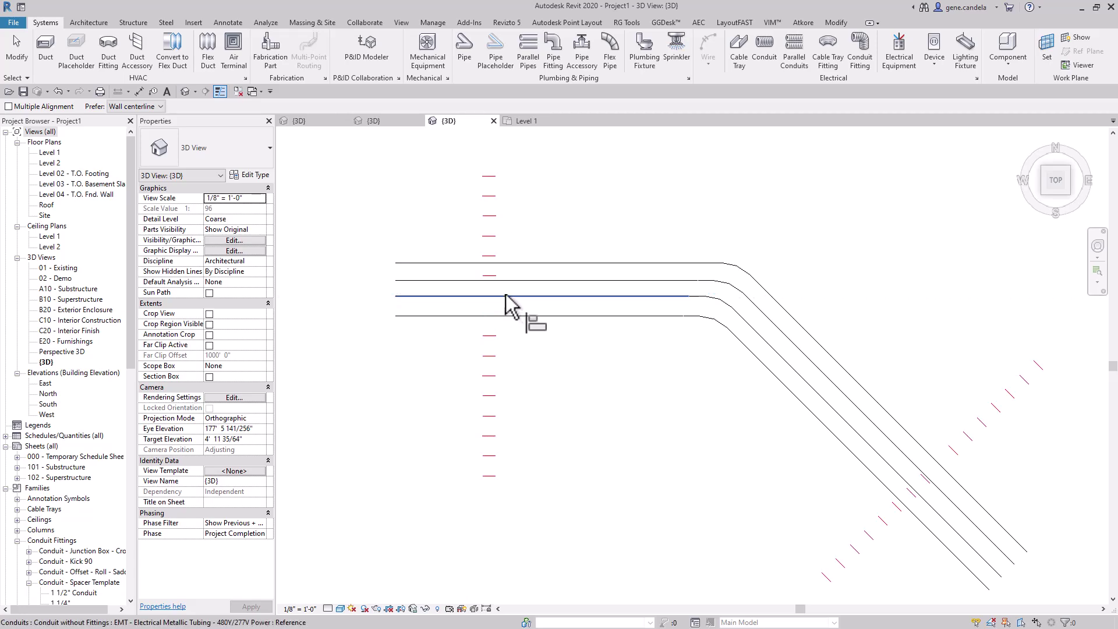
click(511, 278)
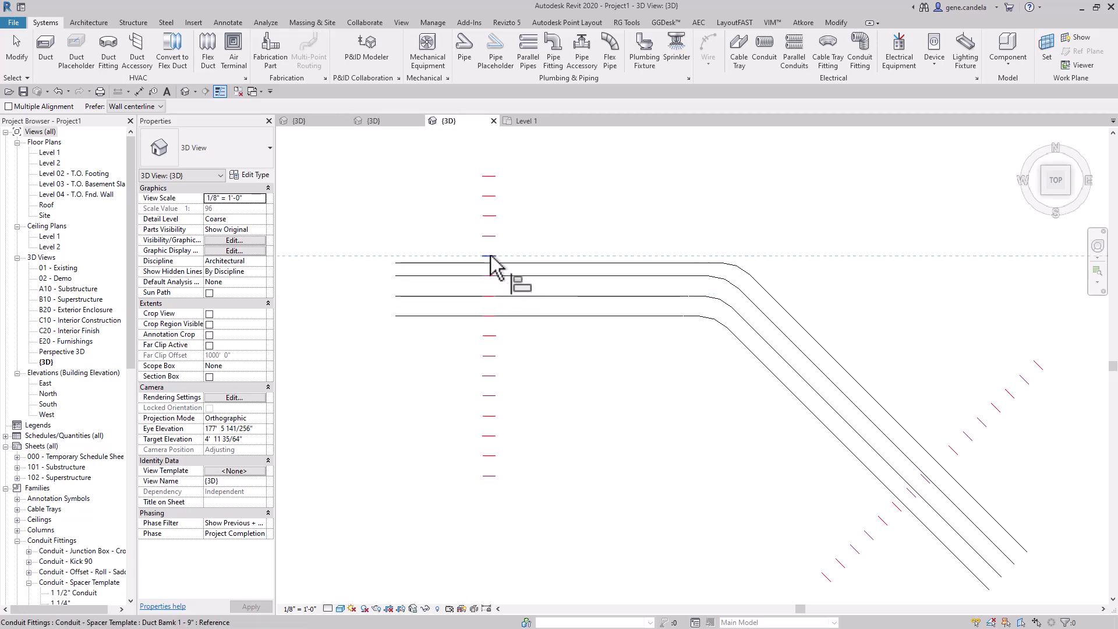
click(489, 256)
click(506, 262)
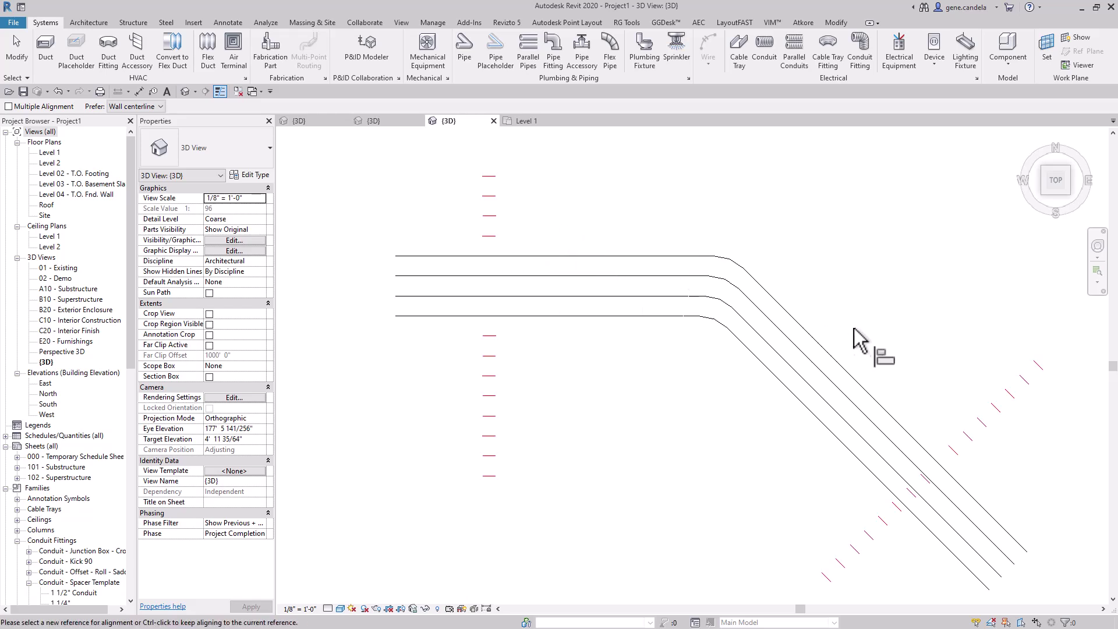
click(894, 505)
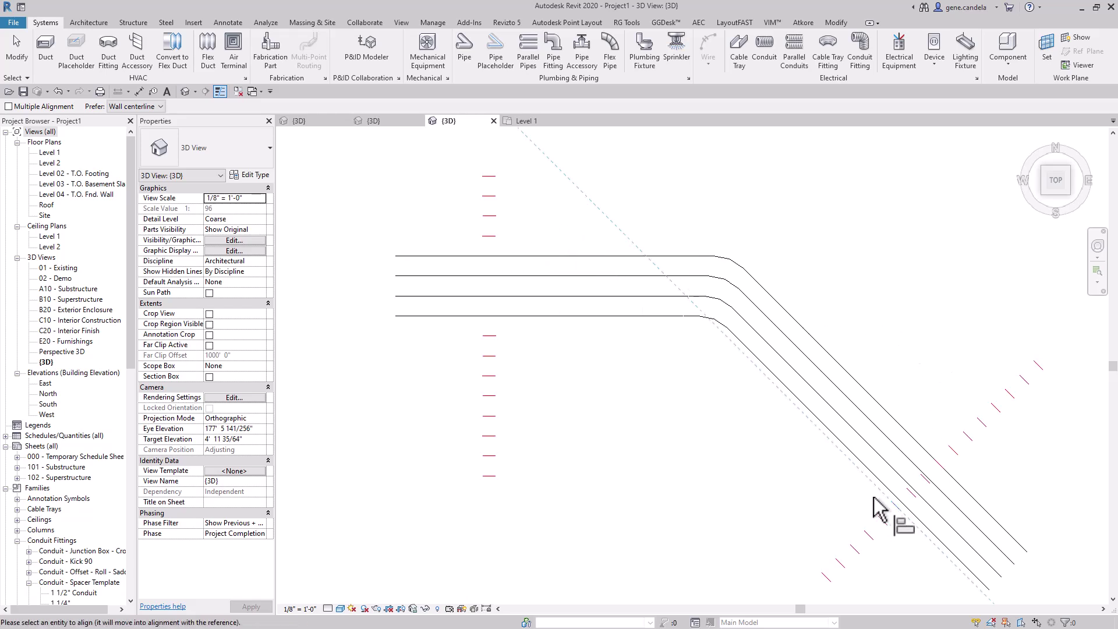
click(883, 489)
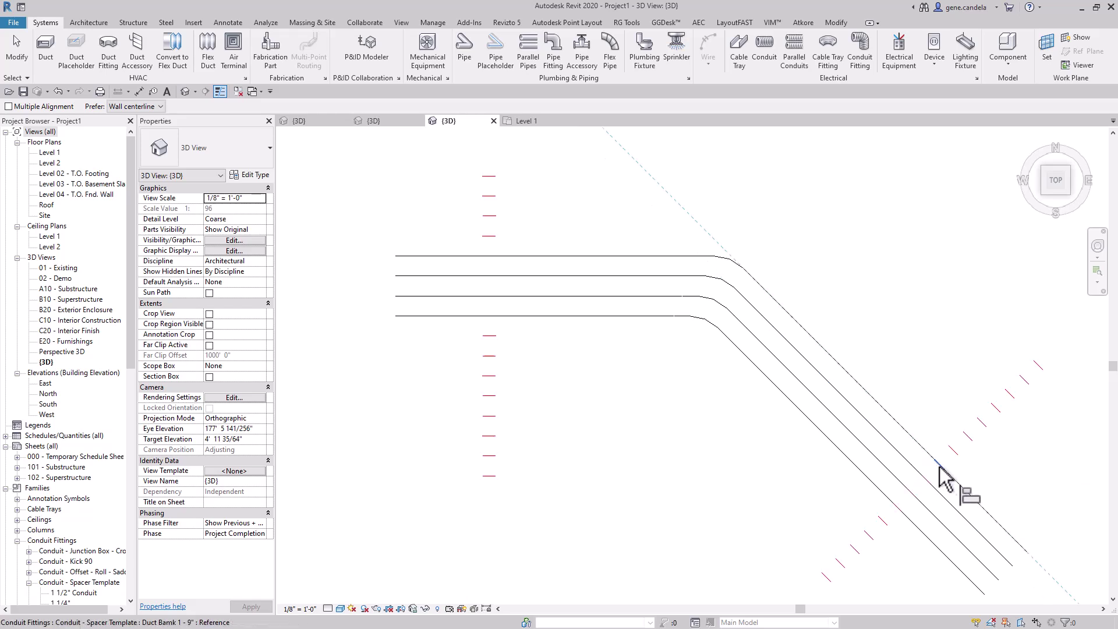
Step: Exit Align and set the 3D view's Detail Level to Fine
key(Escape)
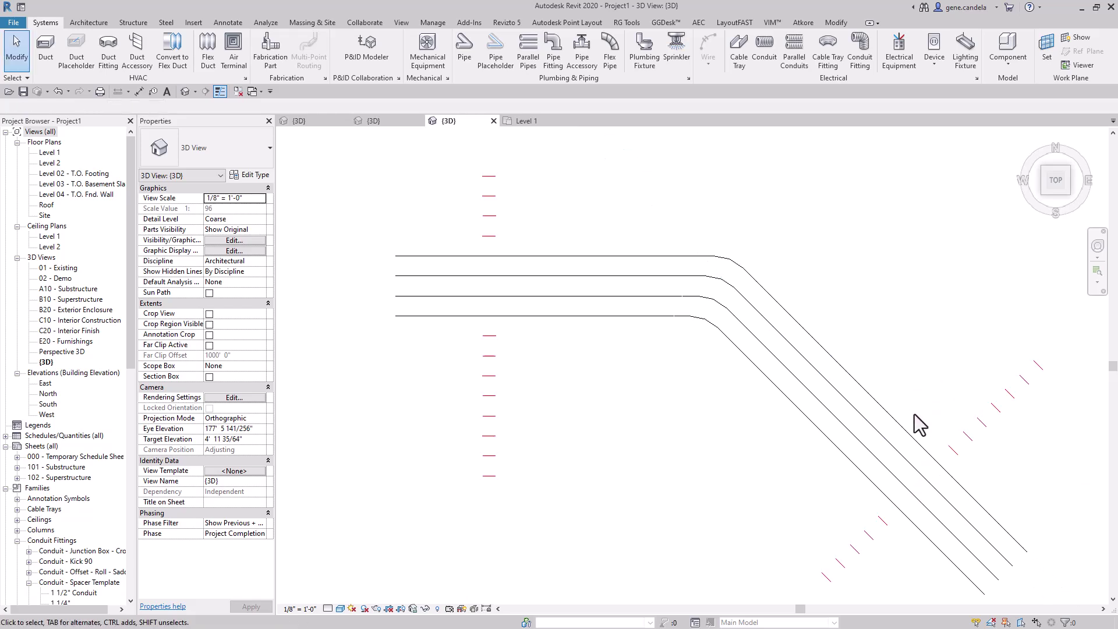
scroll(914, 414, down, 2)
scroll(913, 410, up, 3)
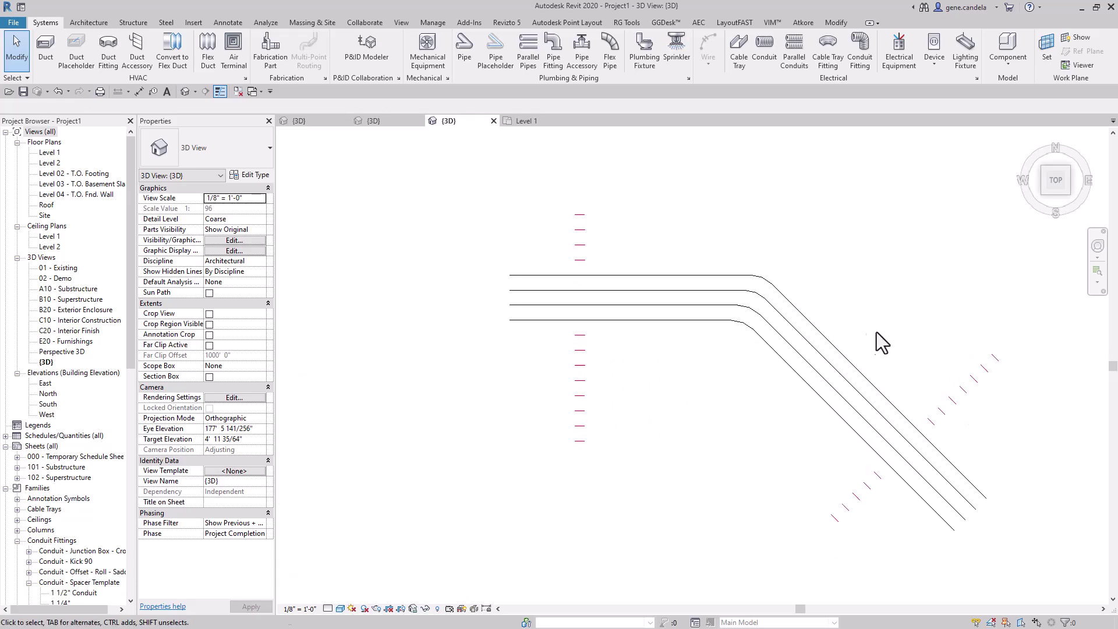
click(329, 609)
click(349, 597)
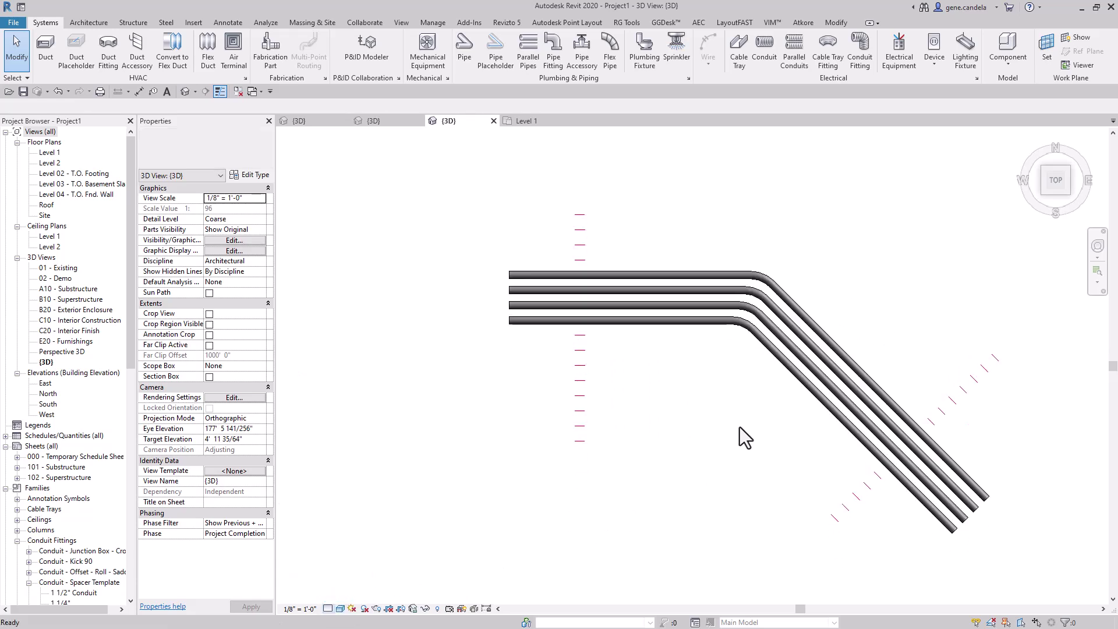
Step: Zoom and pan around both conduit runs, briefly selecting the red spacer guide marks
scroll(735, 410, down, 4)
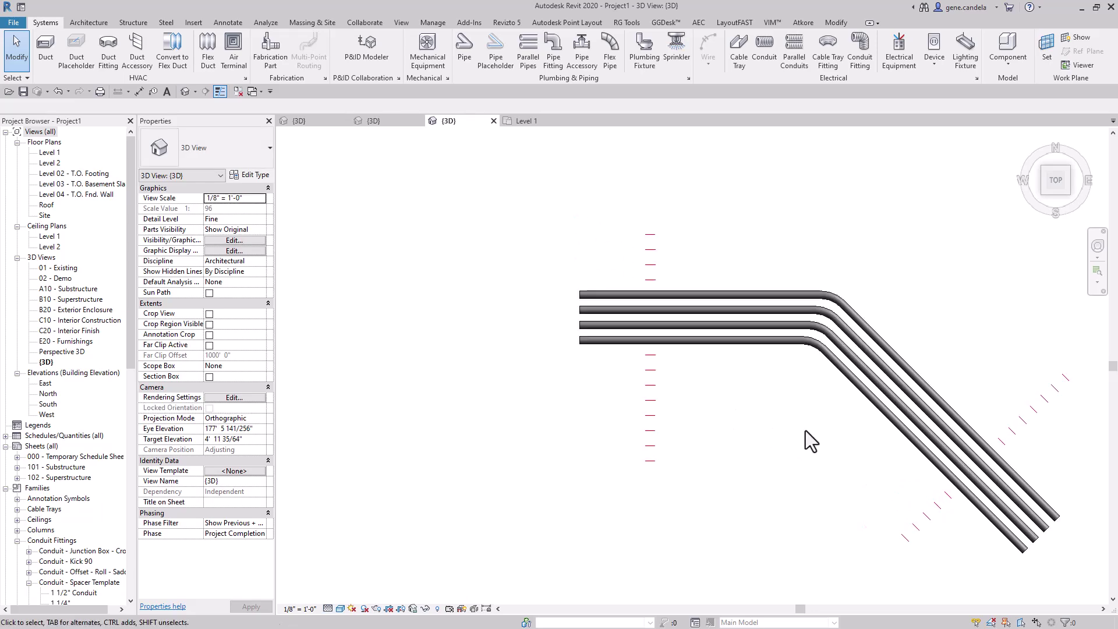
scroll(798, 415, down, 2)
scroll(553, 373, up, 2)
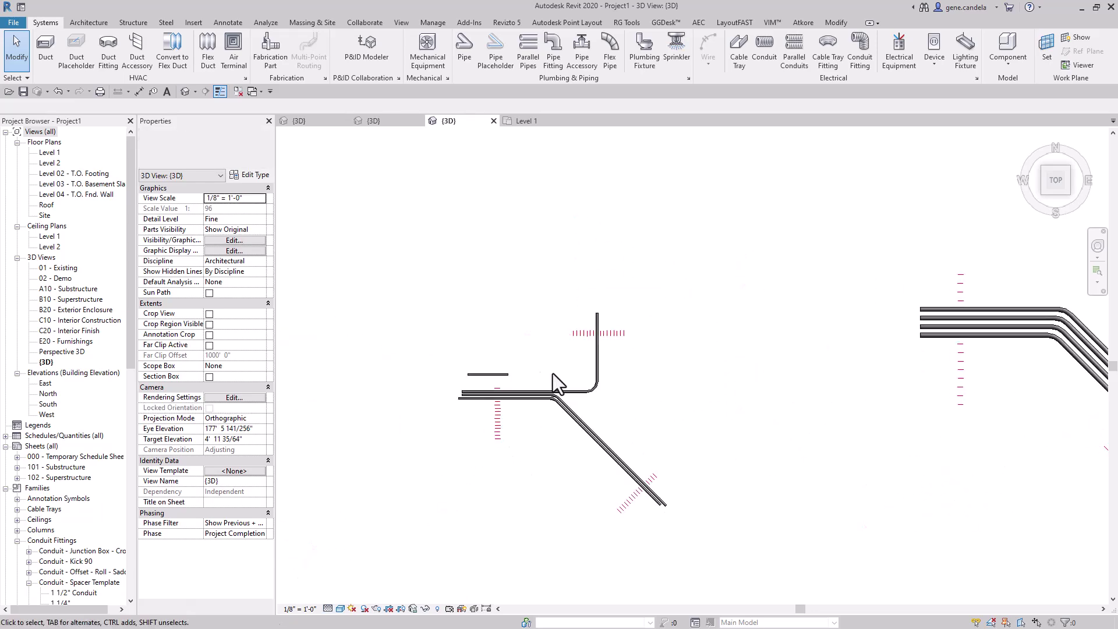
middle_drag(515, 382, 647, 399)
scroll(936, 374, up, 1)
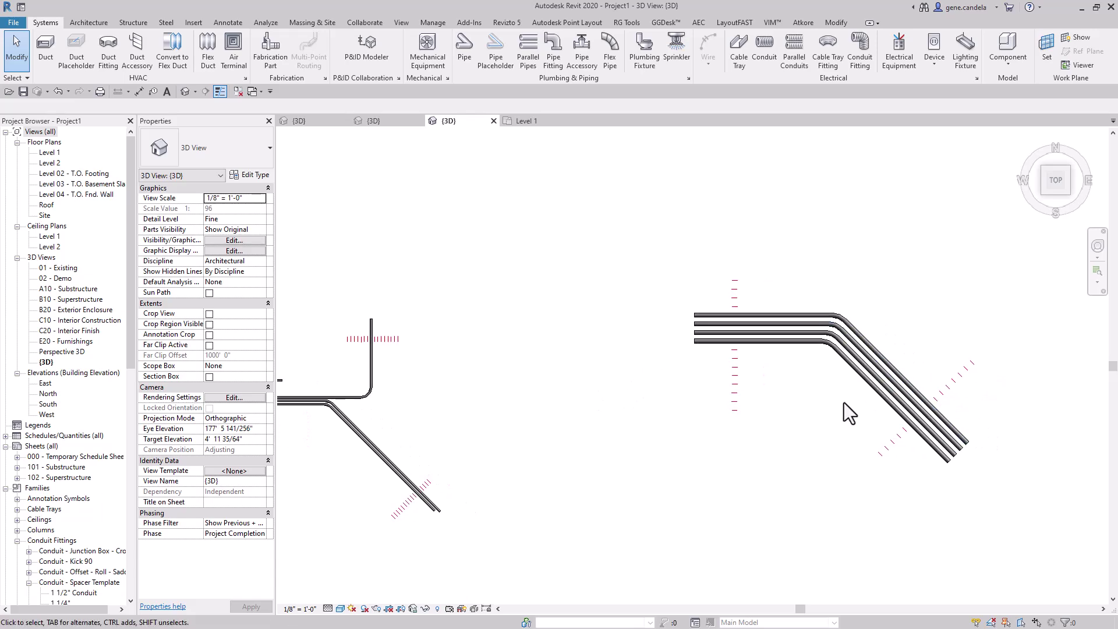
scroll(945, 385, up, 1)
scroll(872, 456, down, 2)
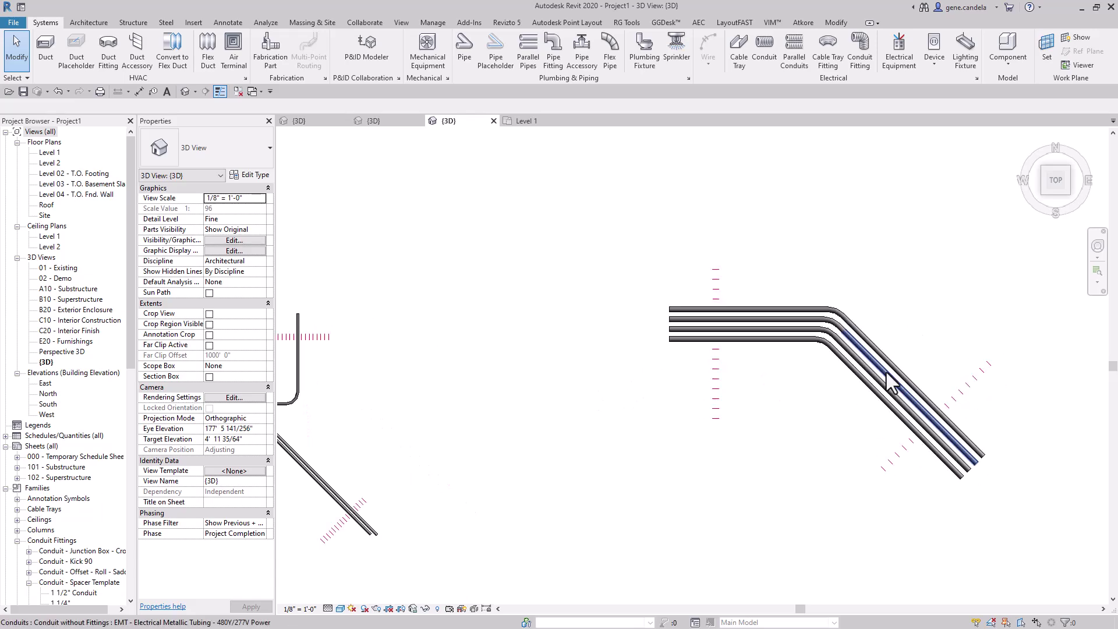
middle_drag(648, 463, 706, 439)
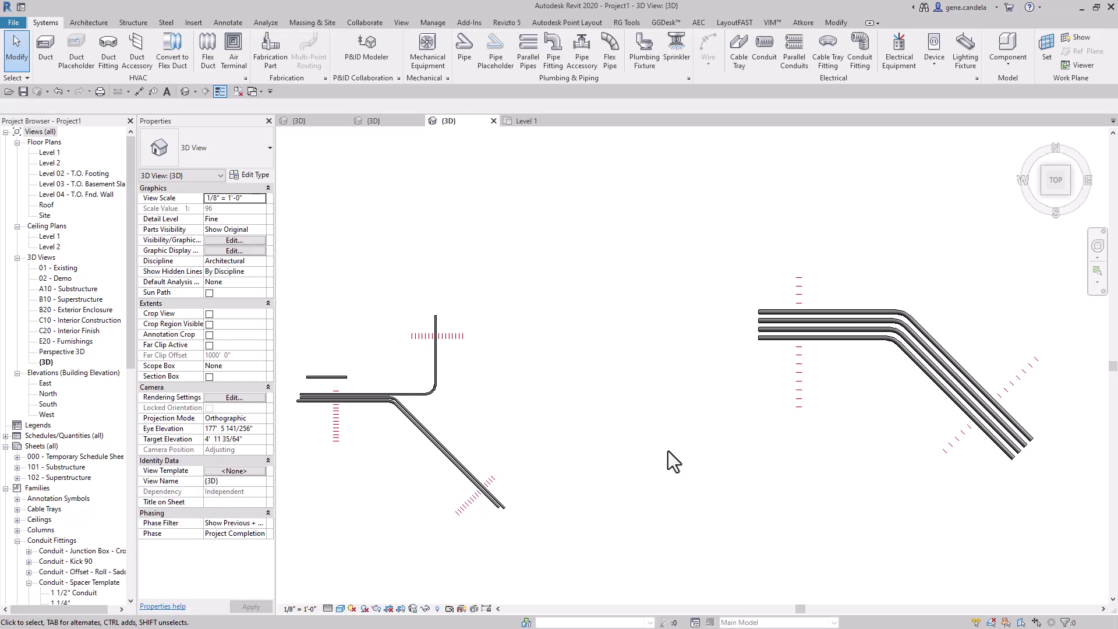
click(796, 397)
scroll(795, 390, up, 2)
click(909, 386)
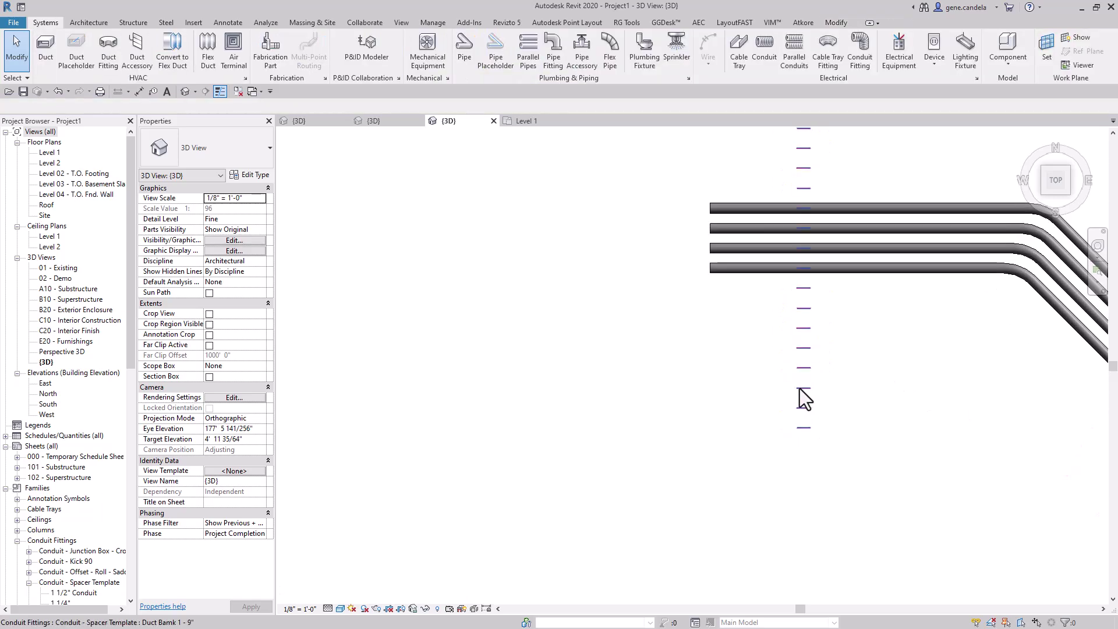
scroll(883, 361, up, 1)
scroll(882, 361, down, 1)
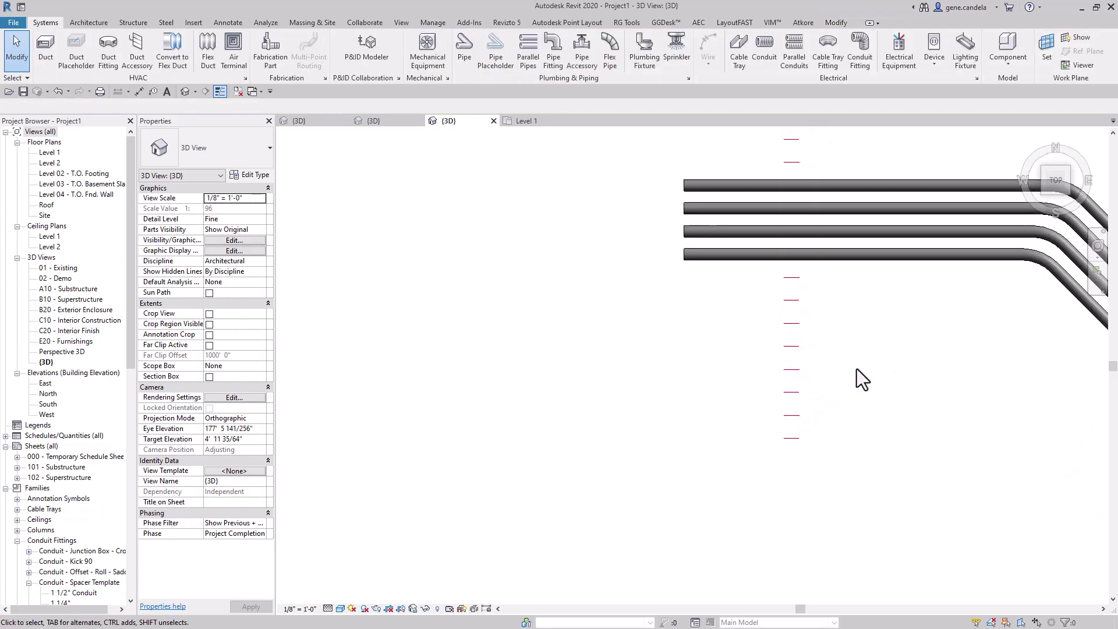
middle_drag(857, 368, 787, 421)
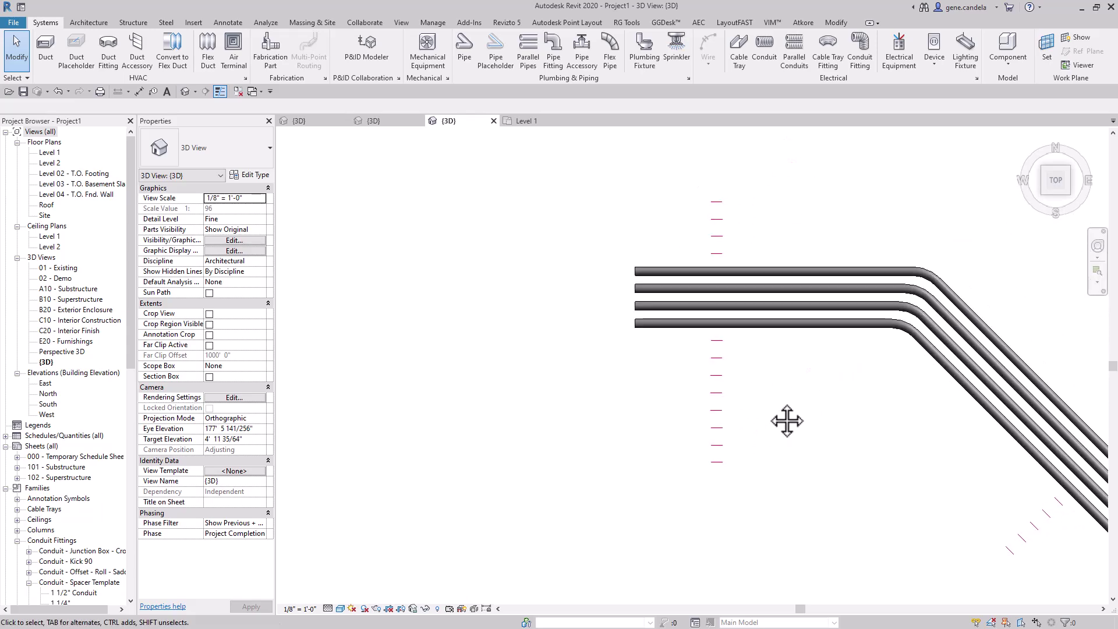
click(718, 225)
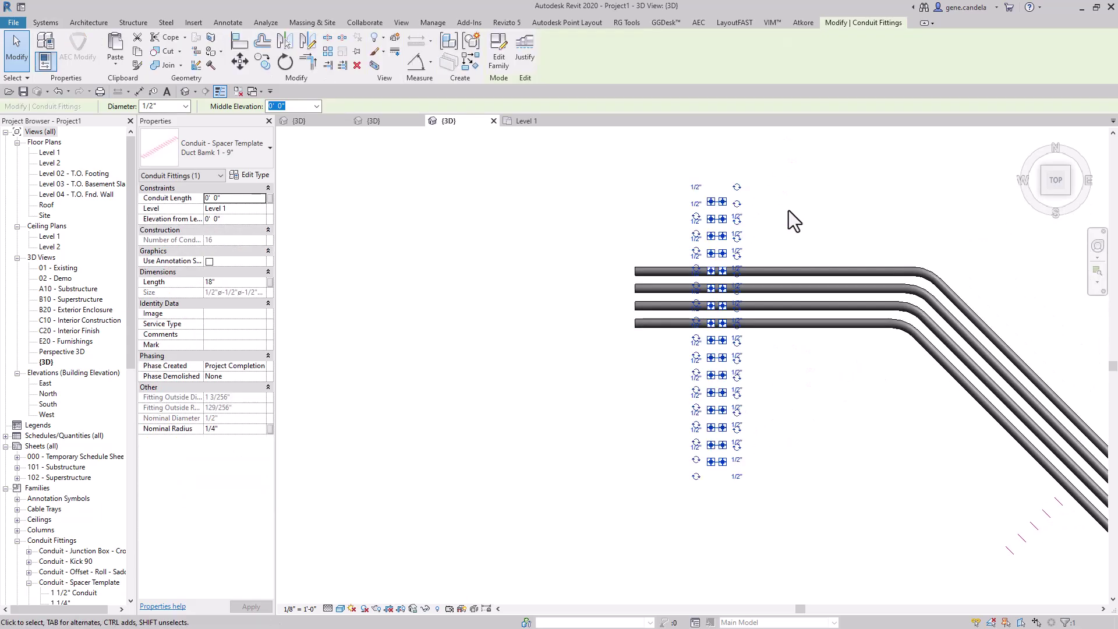
click(502, 59)
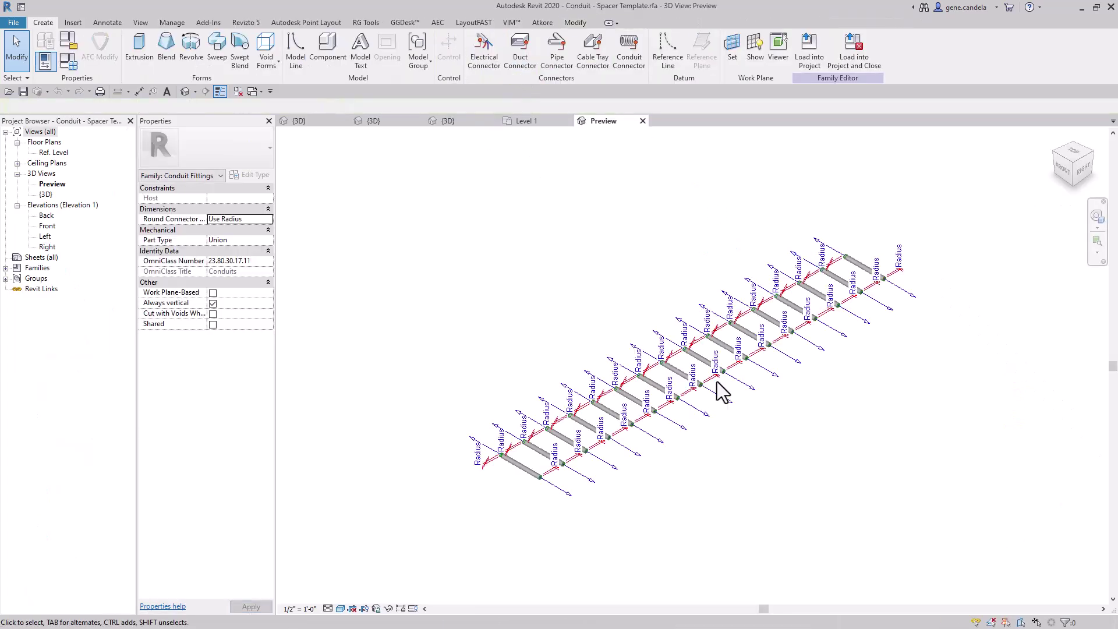
scroll(714, 393, up, 5)
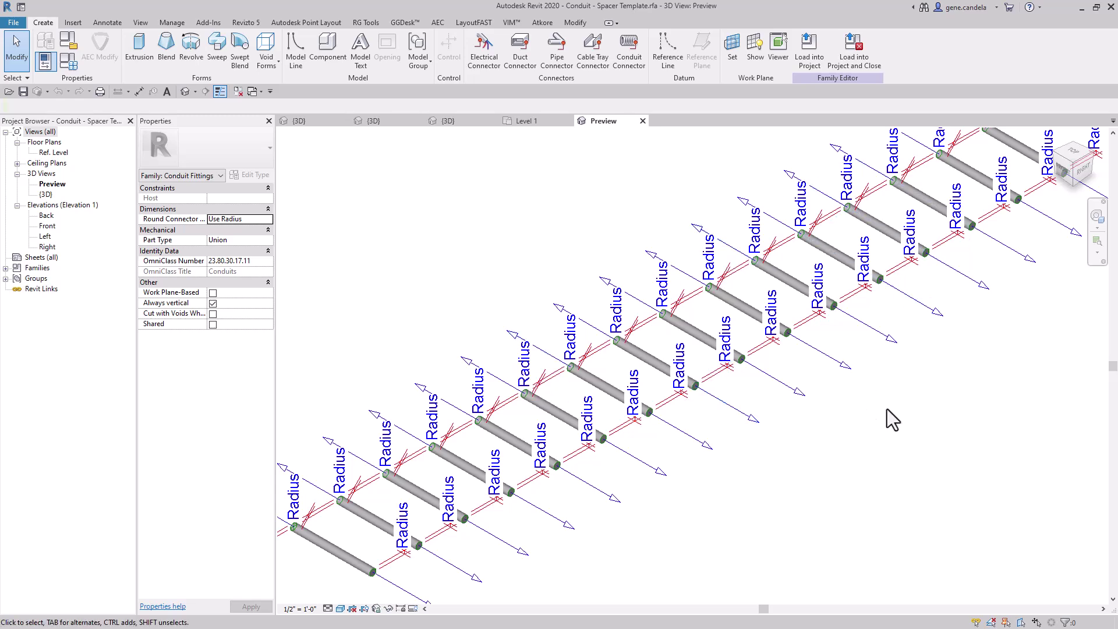
click(643, 121)
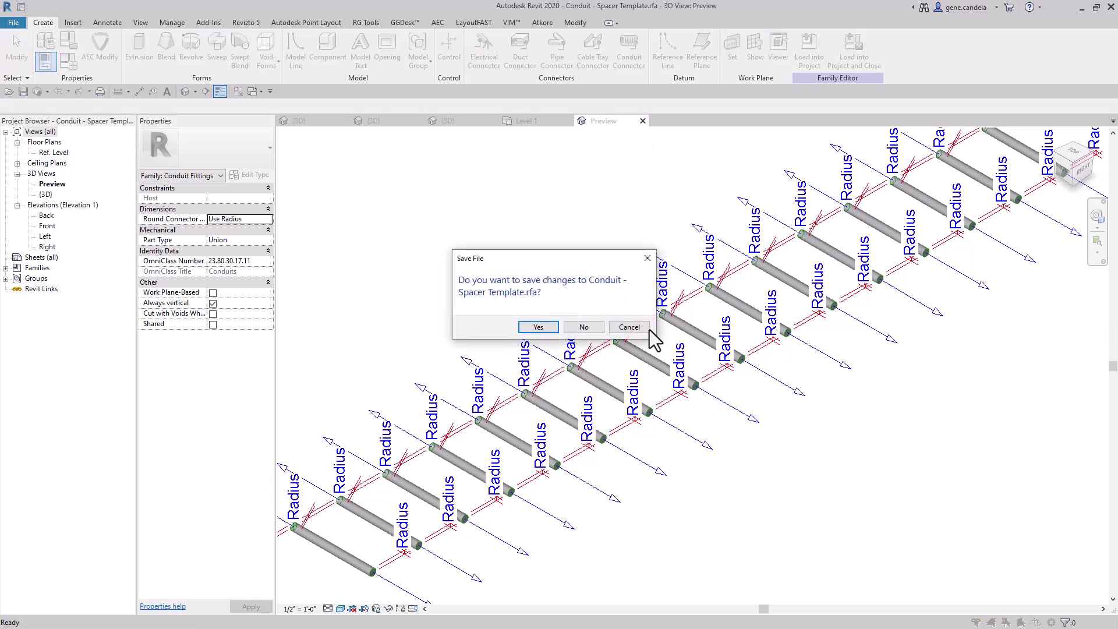
click(584, 327)
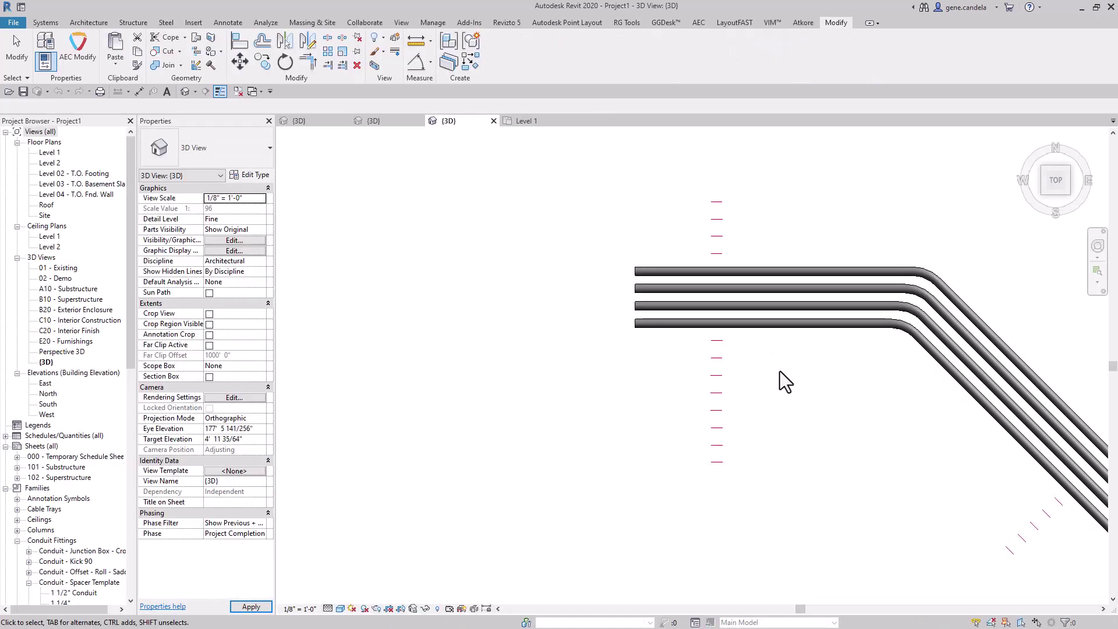
Step: Draw a 4" EMT conduit matching the bottom one, straight to the bend, then 45° down the lower guides
scroll(780, 372, down, 2)
right_click(691, 336)
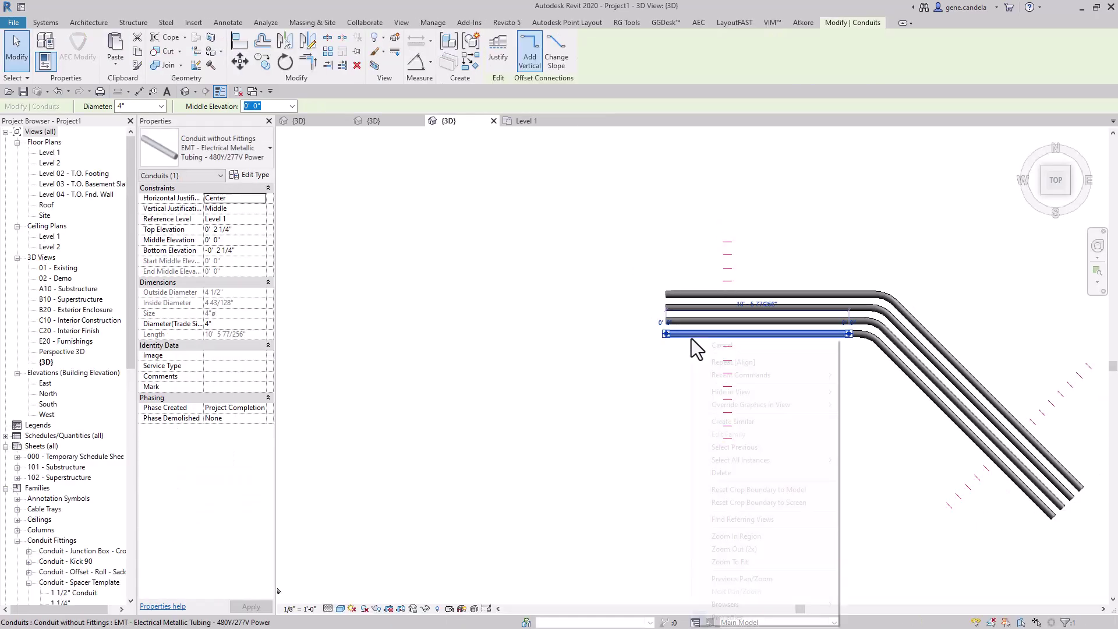
click(732, 420)
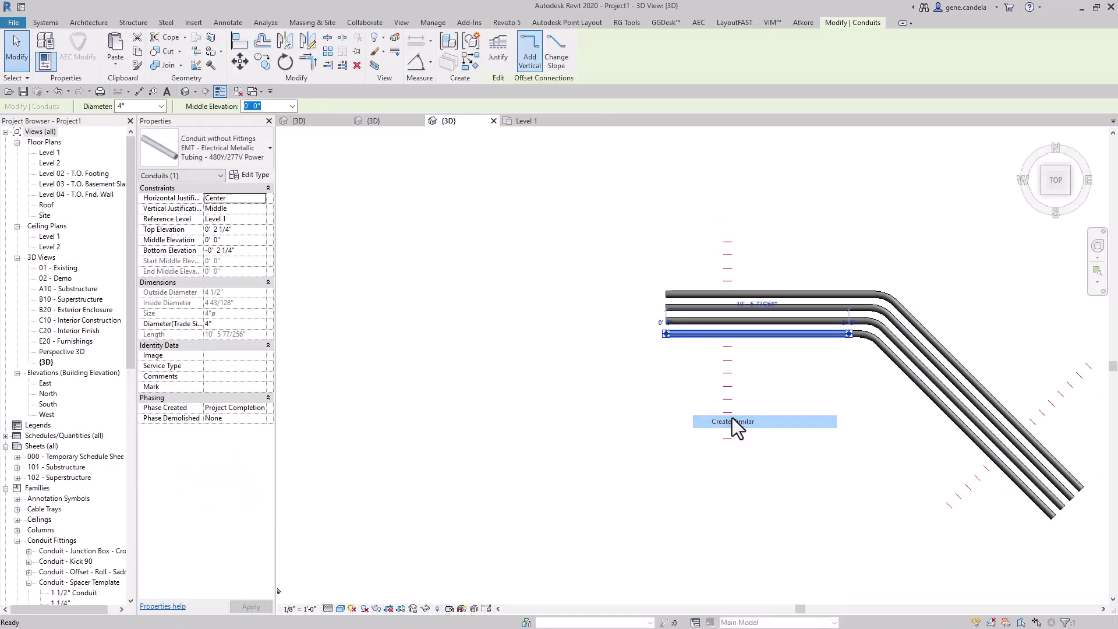
click(679, 373)
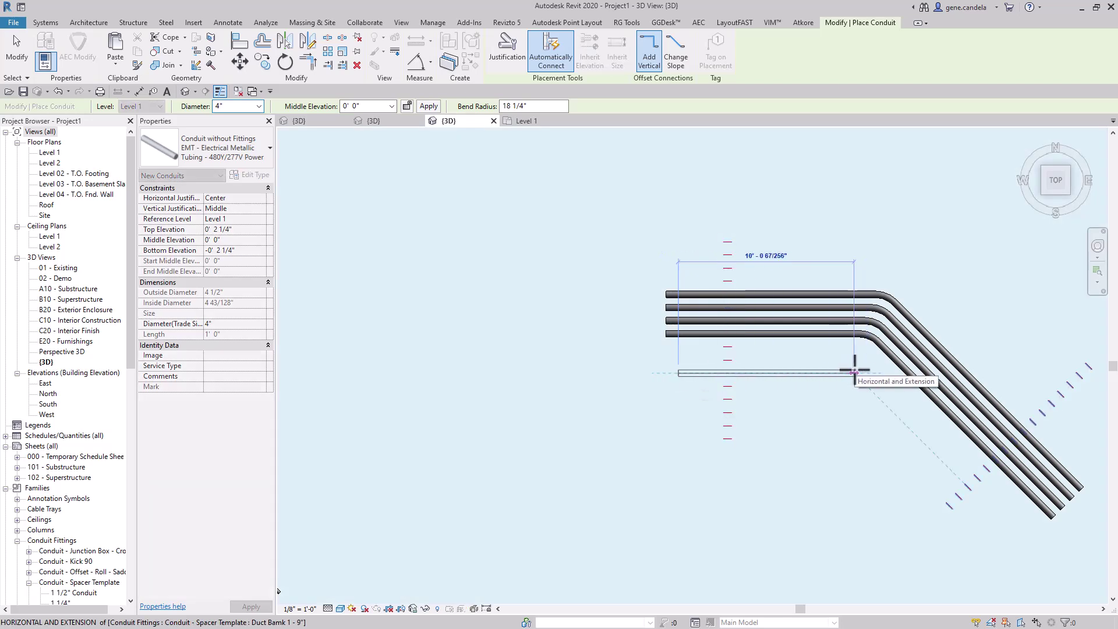
click(855, 373)
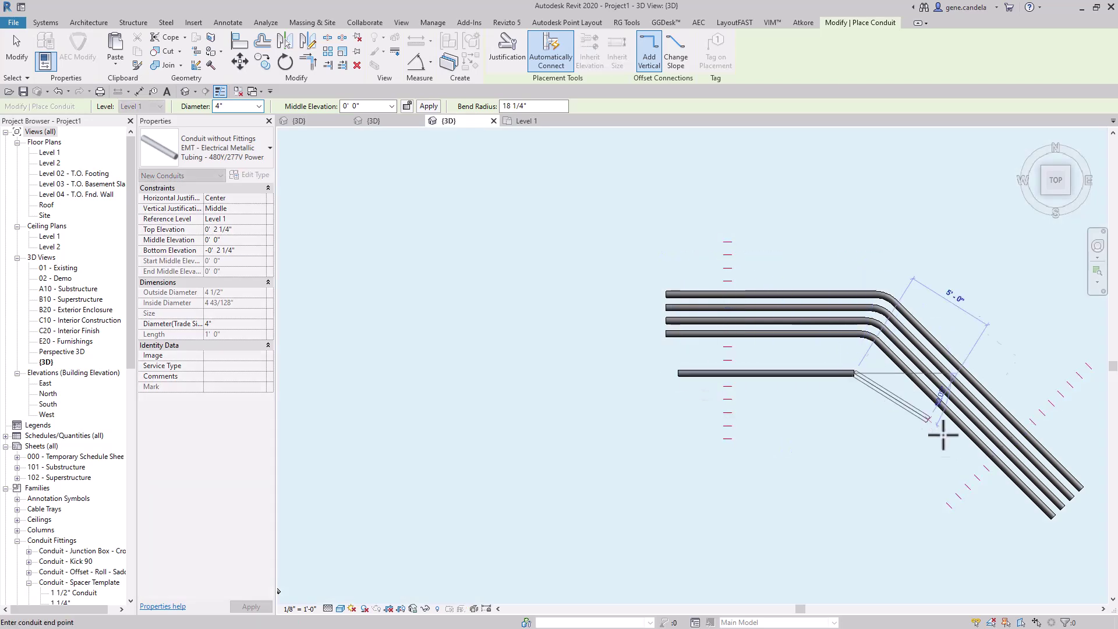
click(996, 507)
key(Escape)
key(Escape)
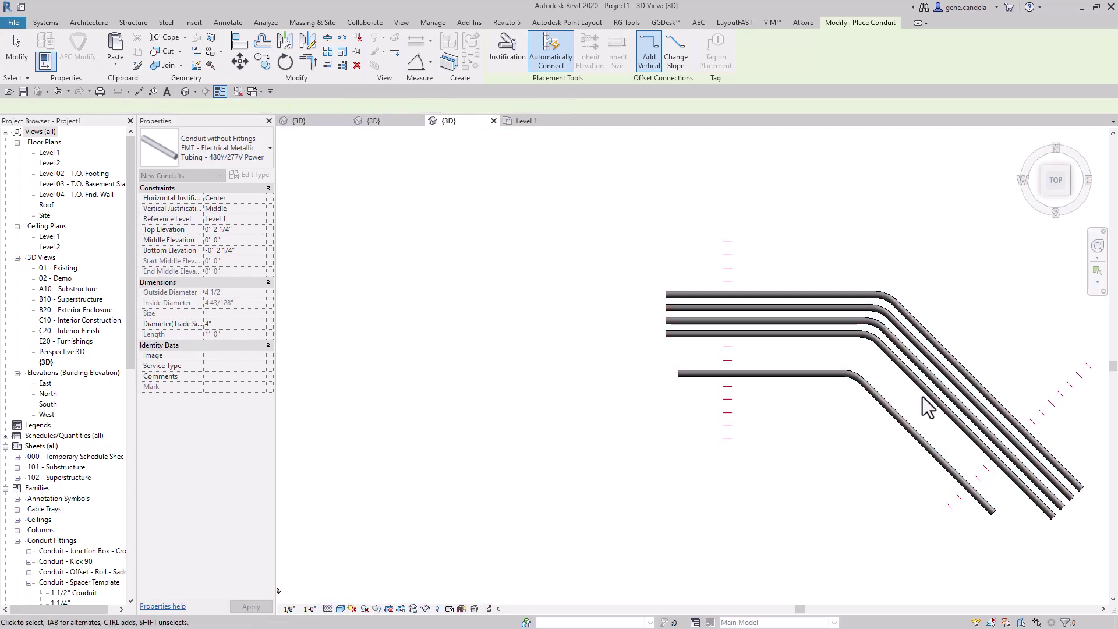
scroll(1000, 335, down, 3)
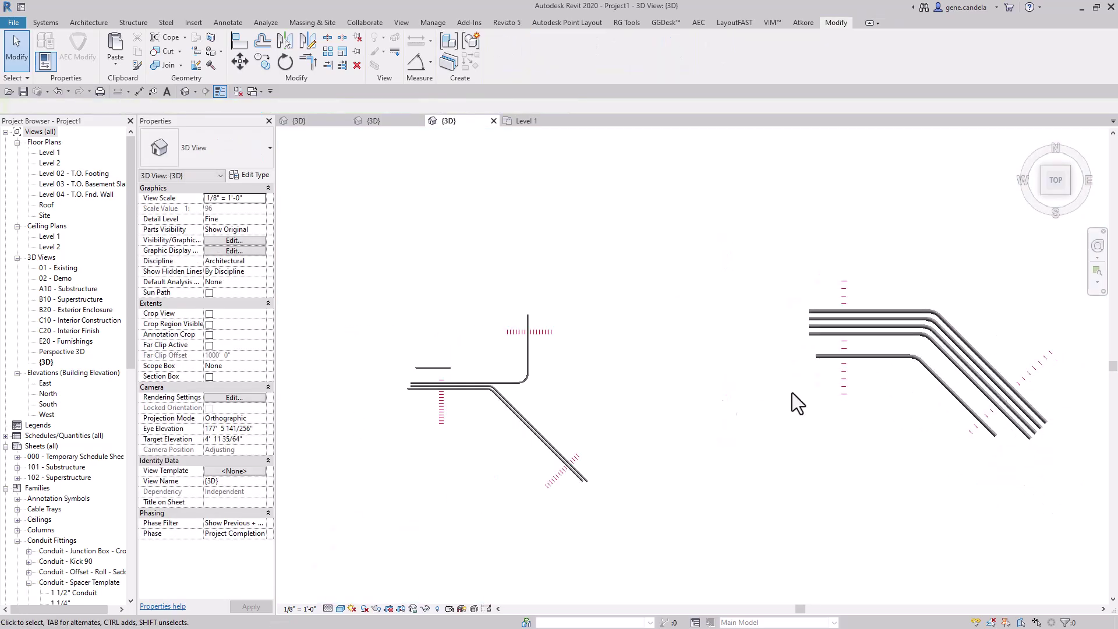